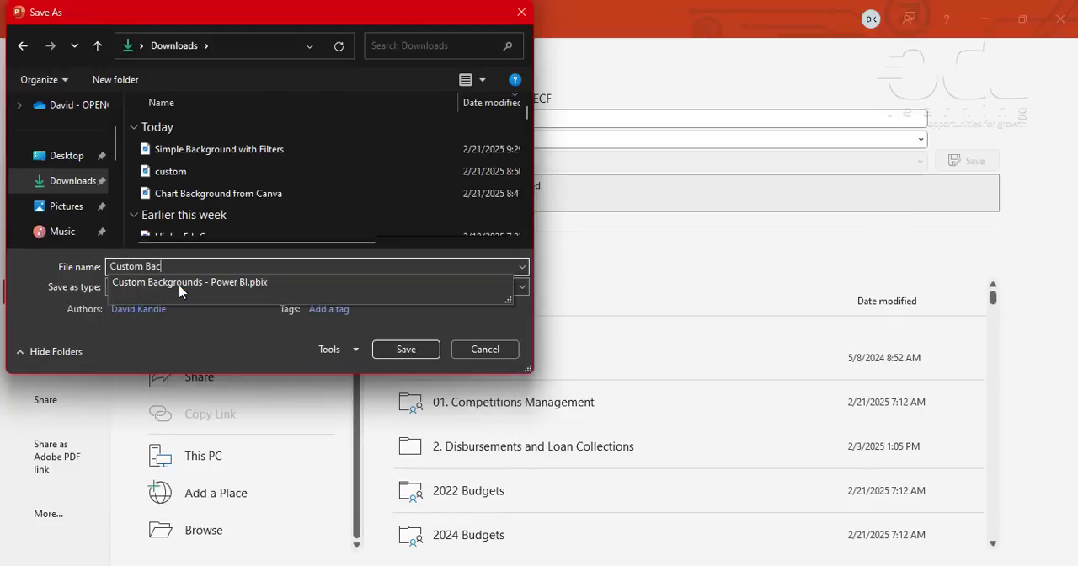
- Save the slide as a PNG image named Custom Background I in the Downloads folder
text(Background I)
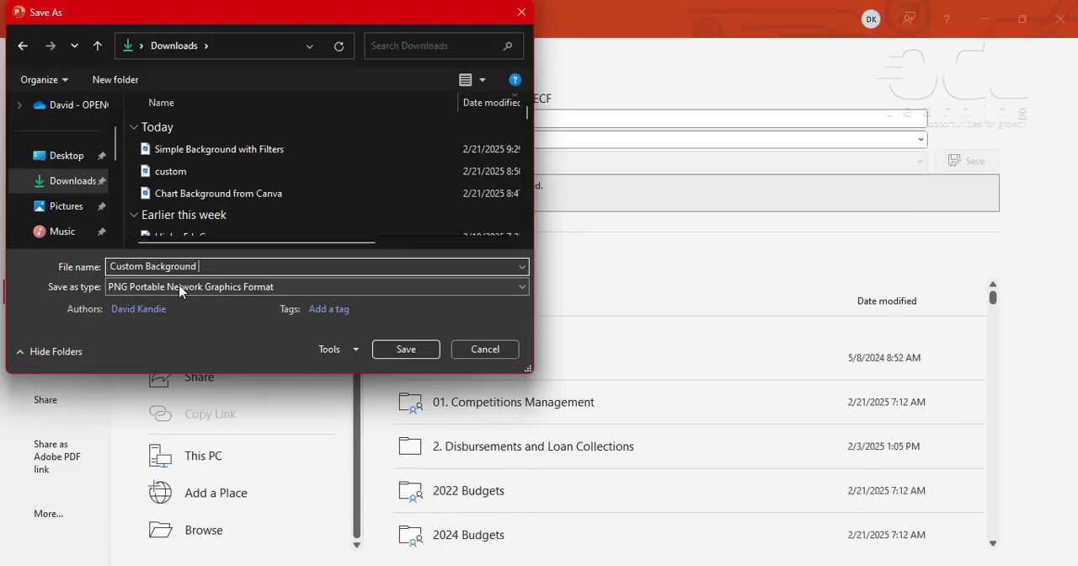
click(396, 347)
click(521, 335)
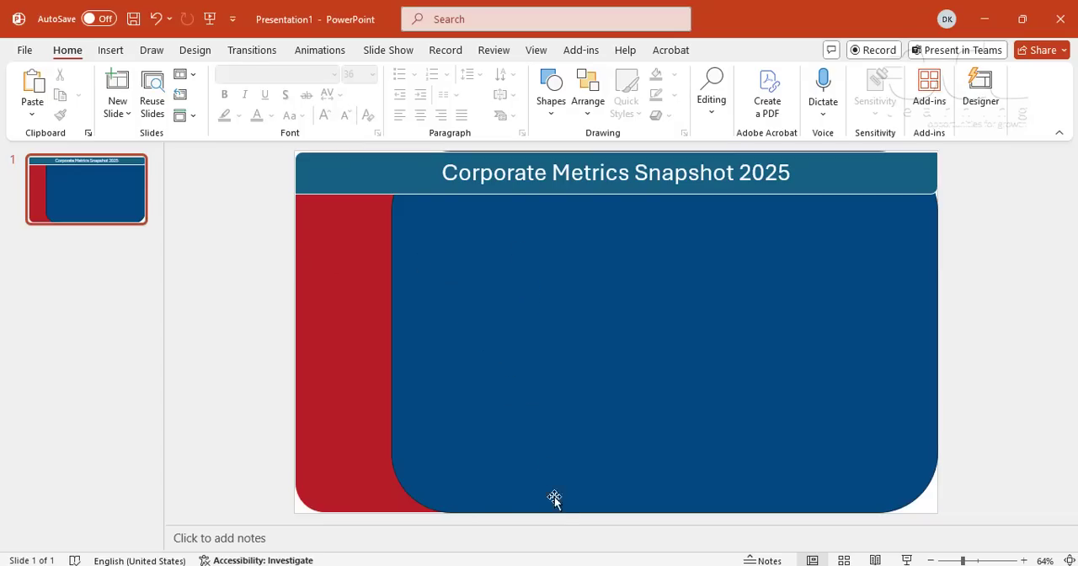
- Switch to the Custom Backgrounds report in Power BI and add a new blank report page
key(alt+Tab)
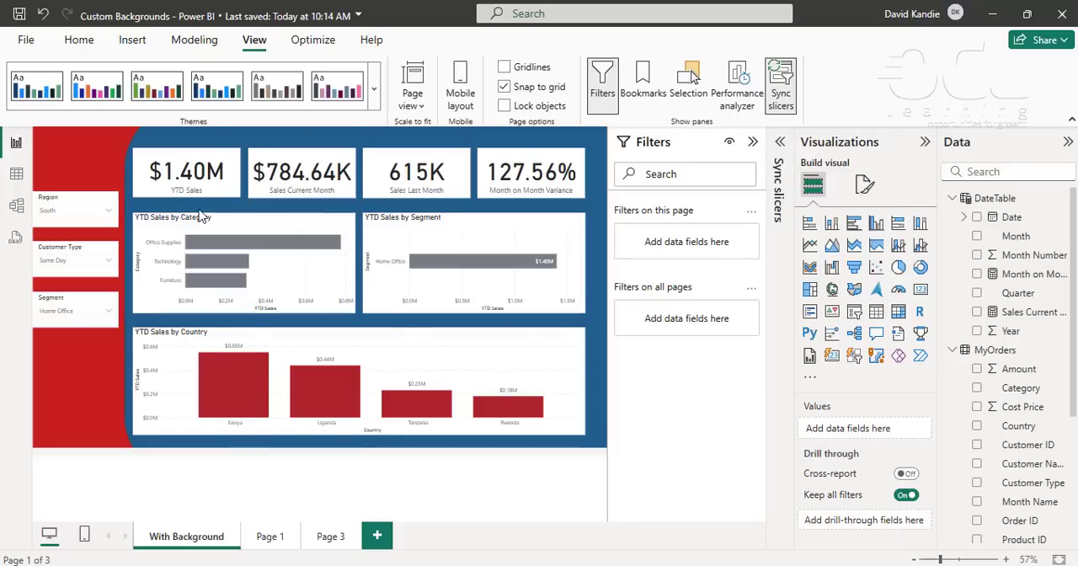
click(328, 543)
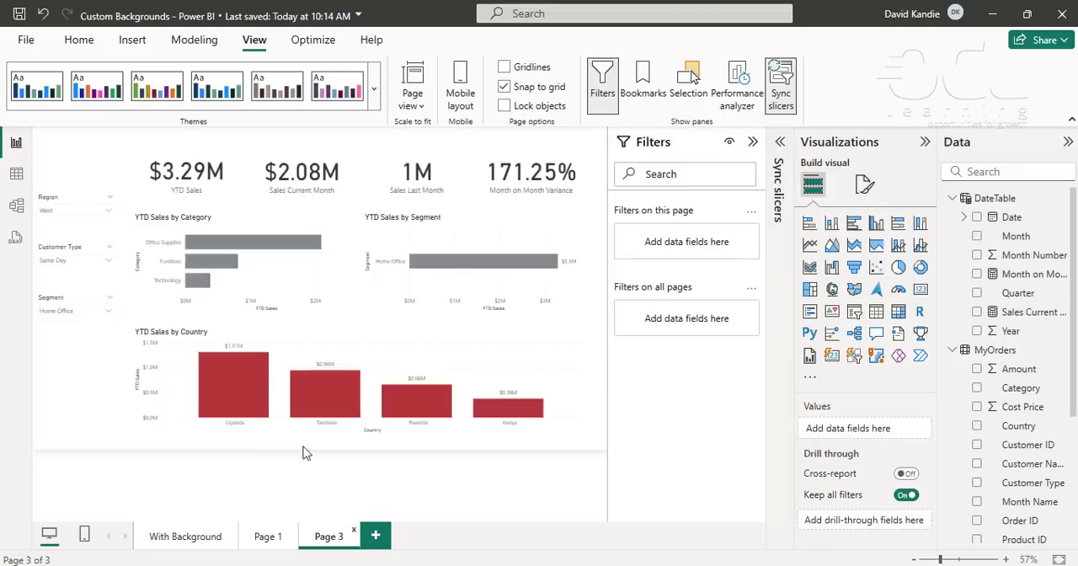
click(376, 537)
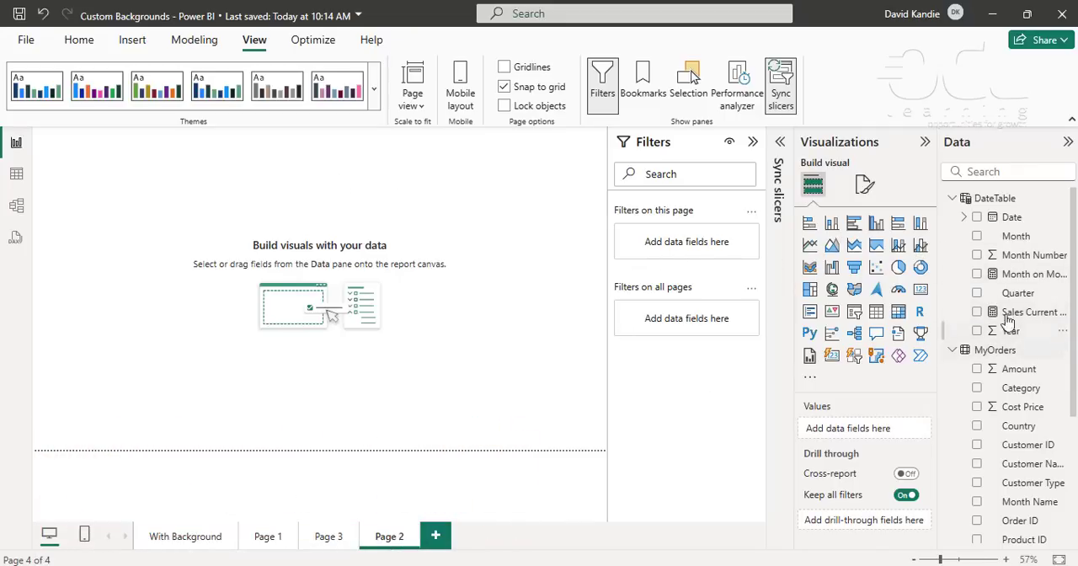
scroll(1023, 405, down, 5)
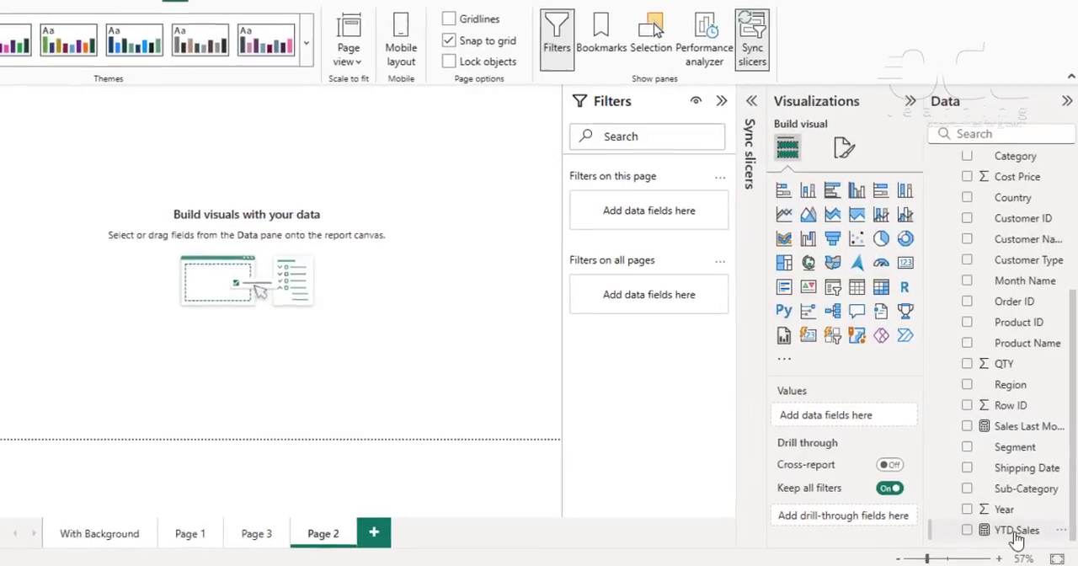
scroll(1010, 404, up, 5)
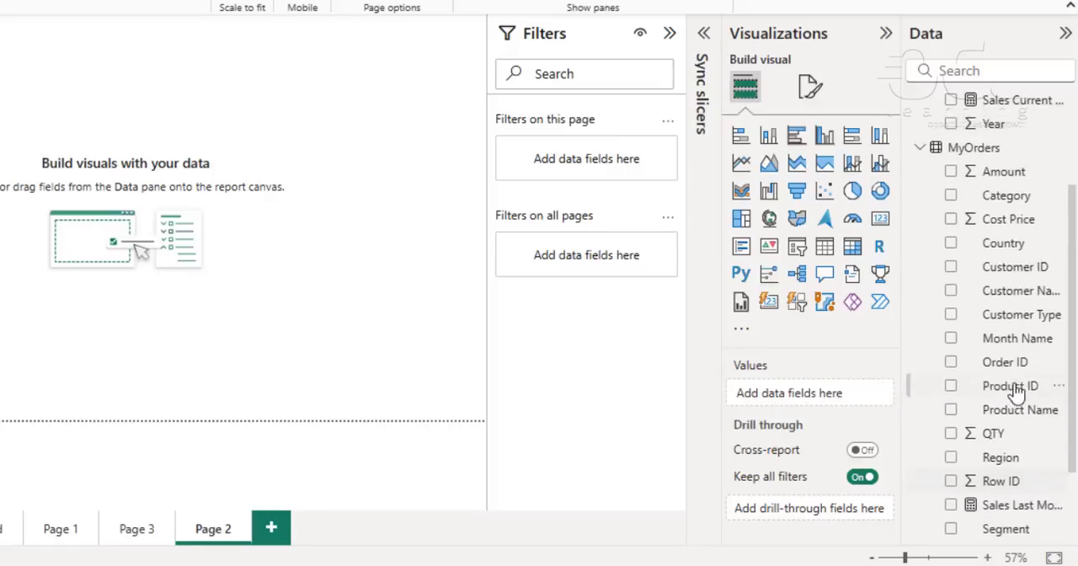
scroll(1016, 346, up, 1)
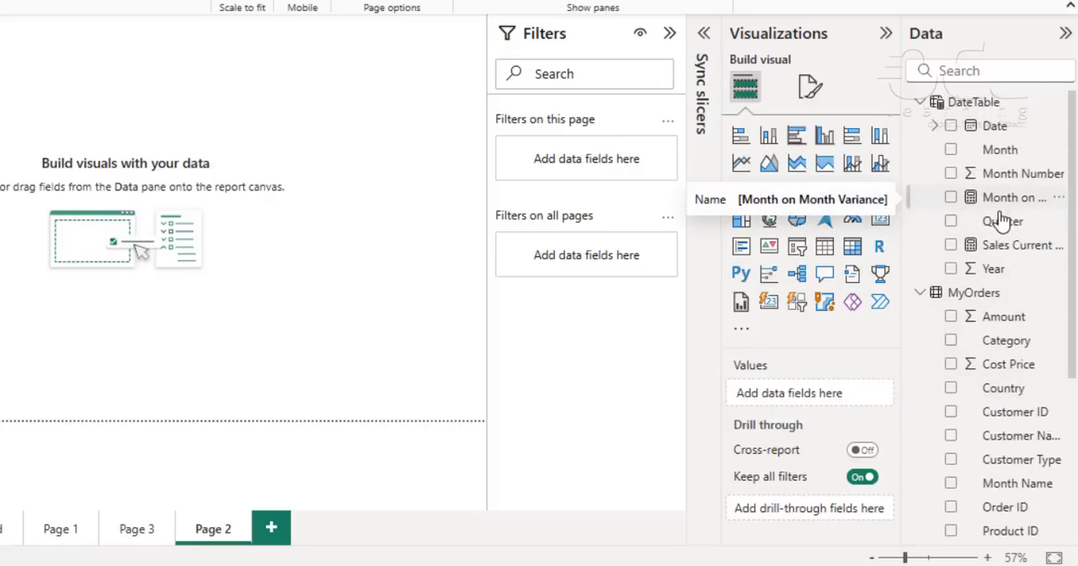
scroll(1000, 253, down, 3)
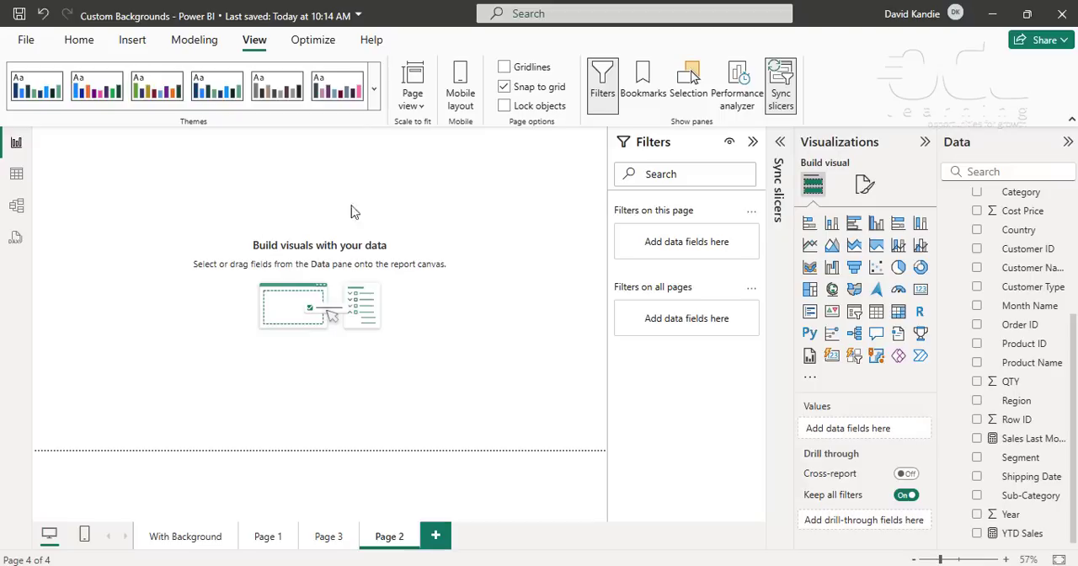
click(924, 143)
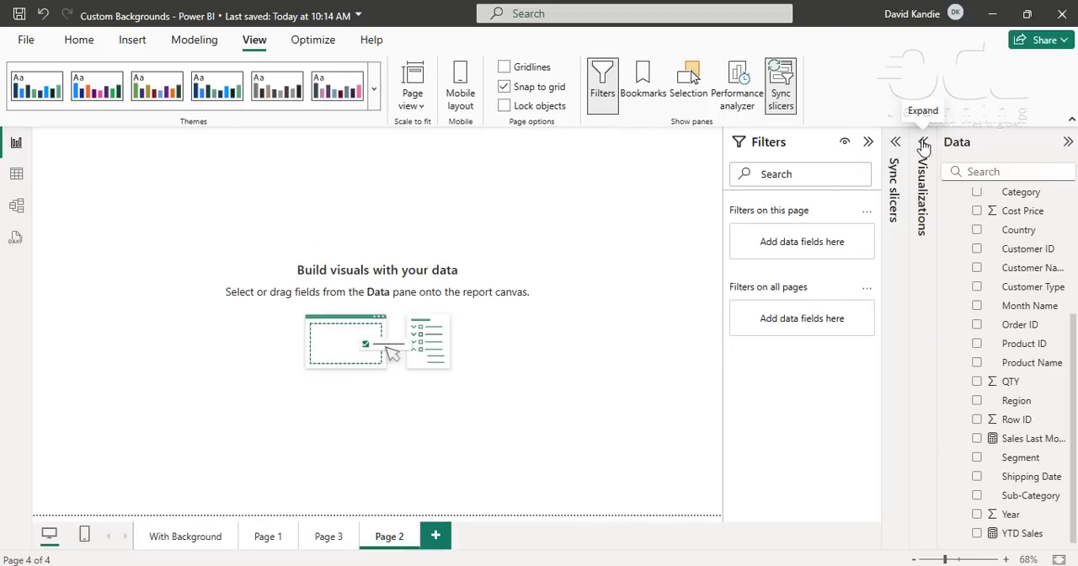
click(924, 144)
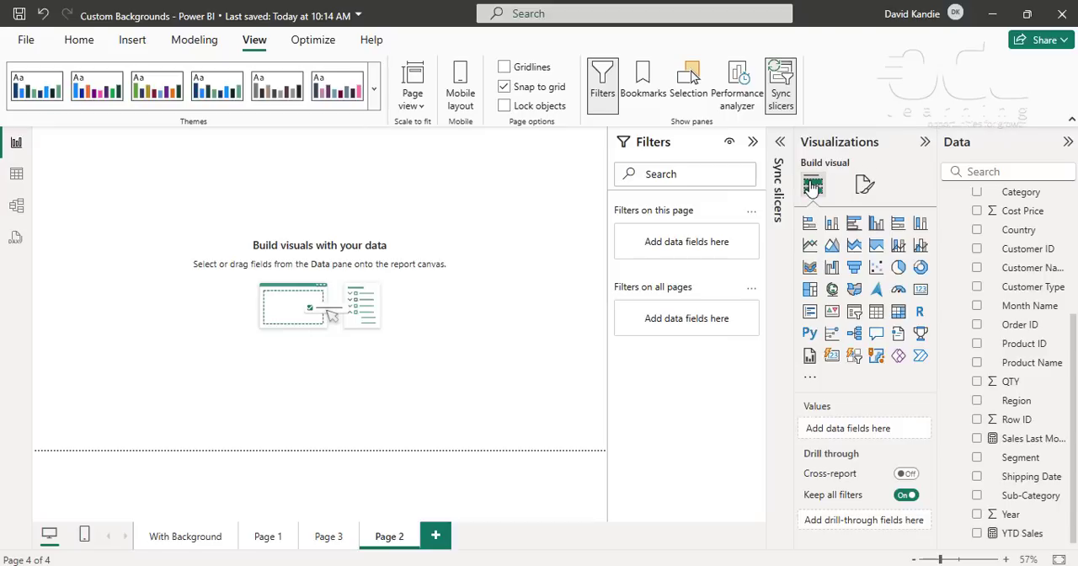
- Choose 16:9 as the canvas type in the new page's format settings
click(863, 187)
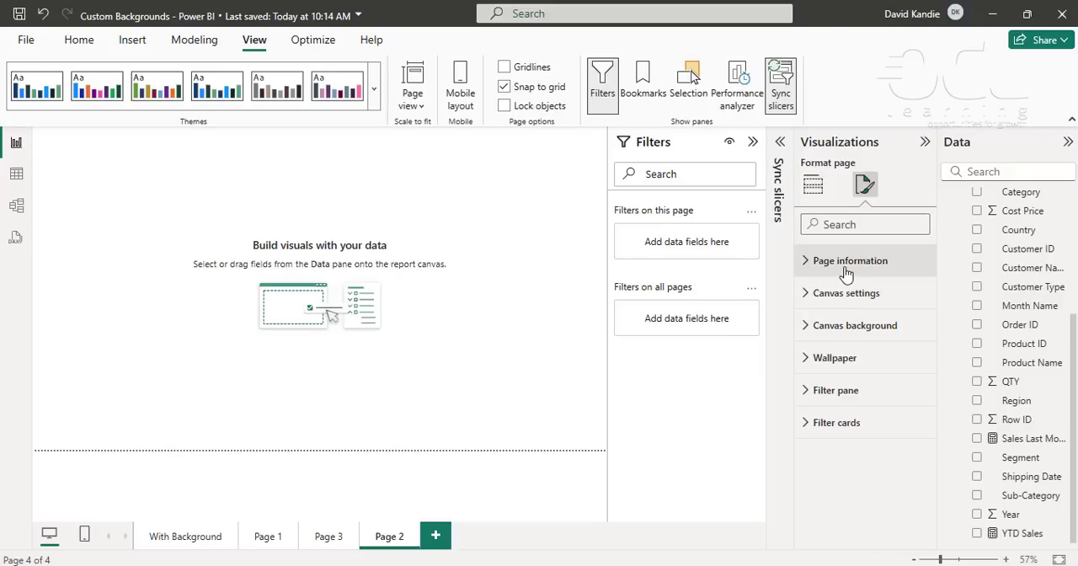
click(808, 328)
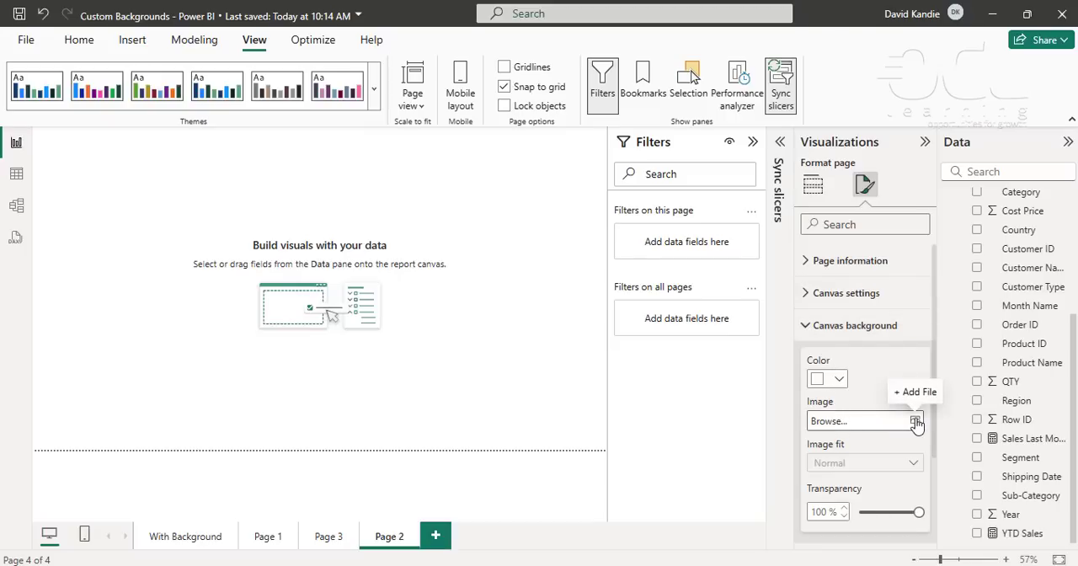
click(821, 295)
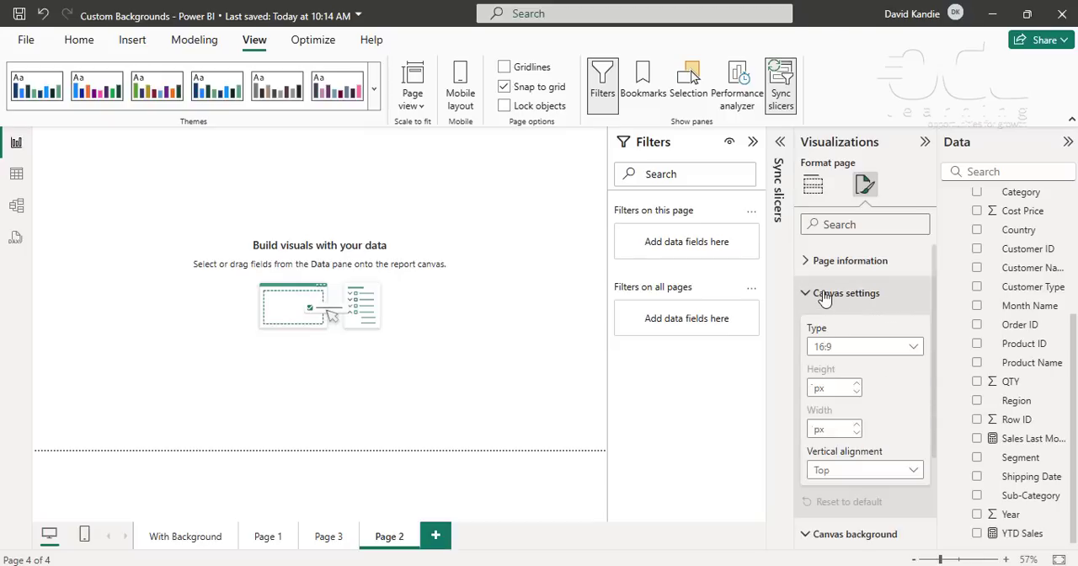
click(849, 346)
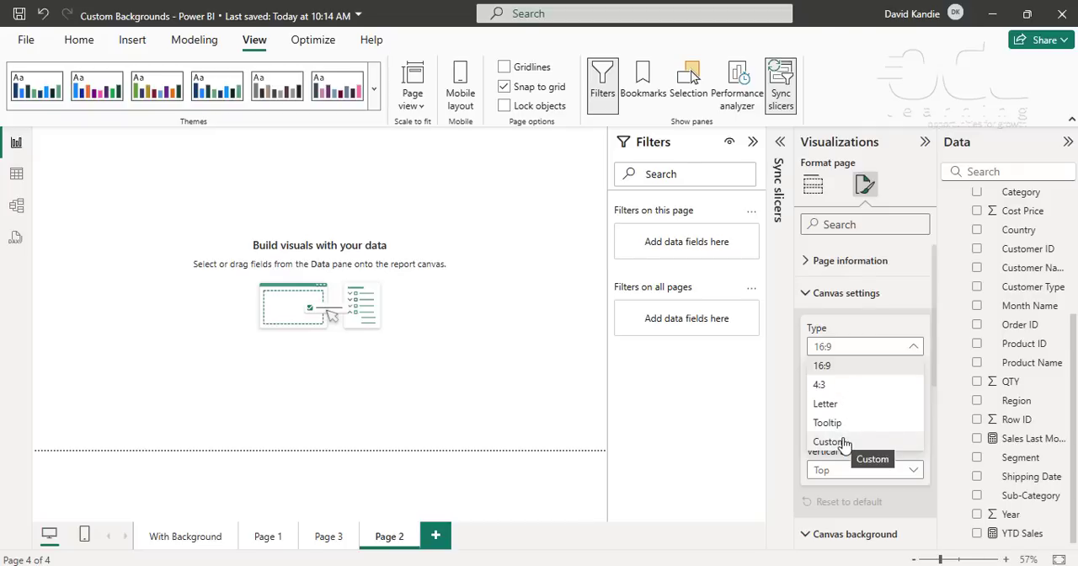
click(845, 367)
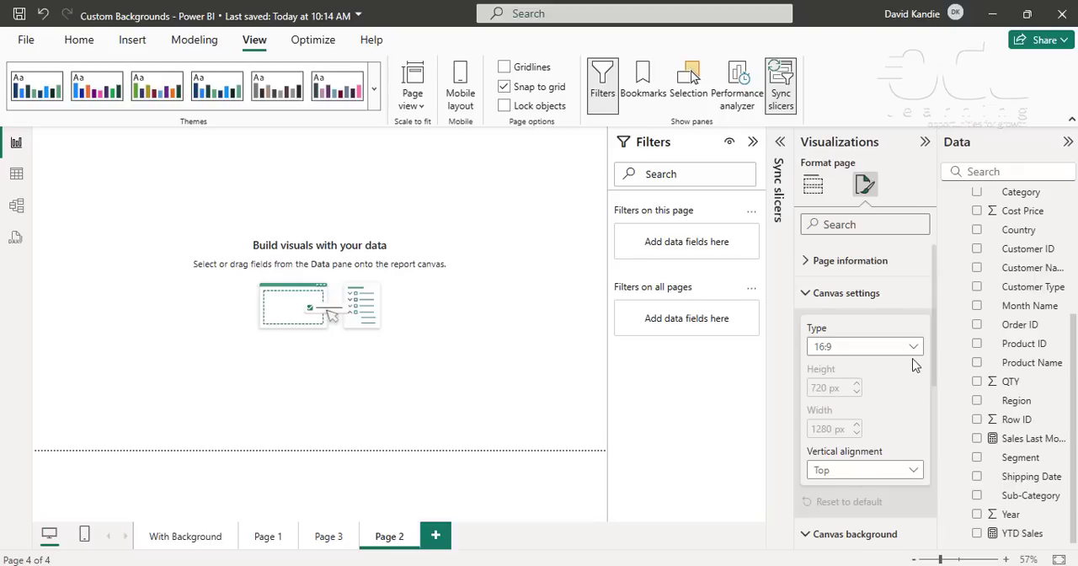
click(808, 295)
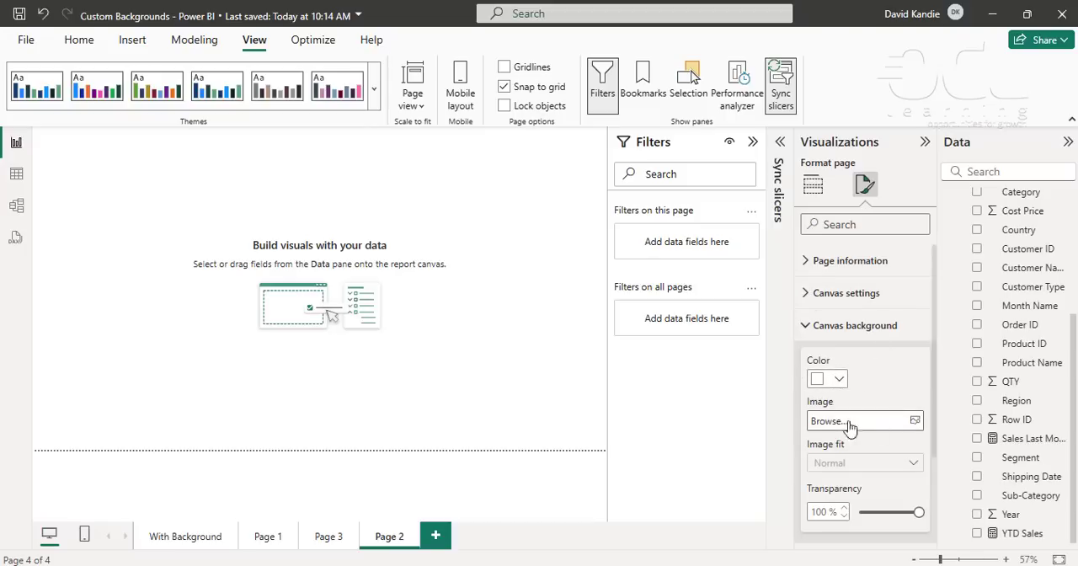
- Use the Custom Background I image from Downloads as the canvas background and set its transparency to 0%
click(915, 420)
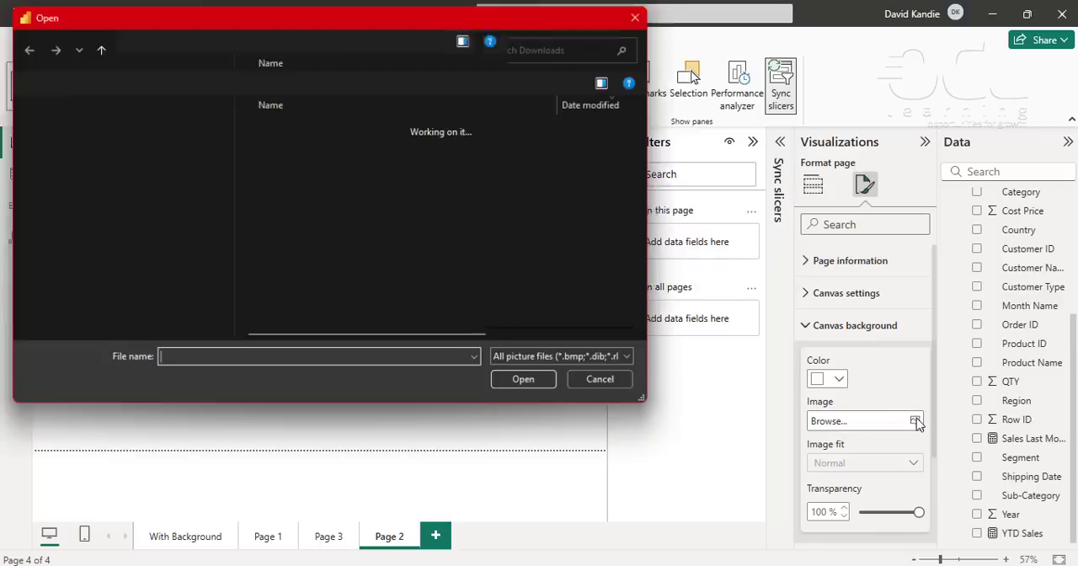
click(359, 151)
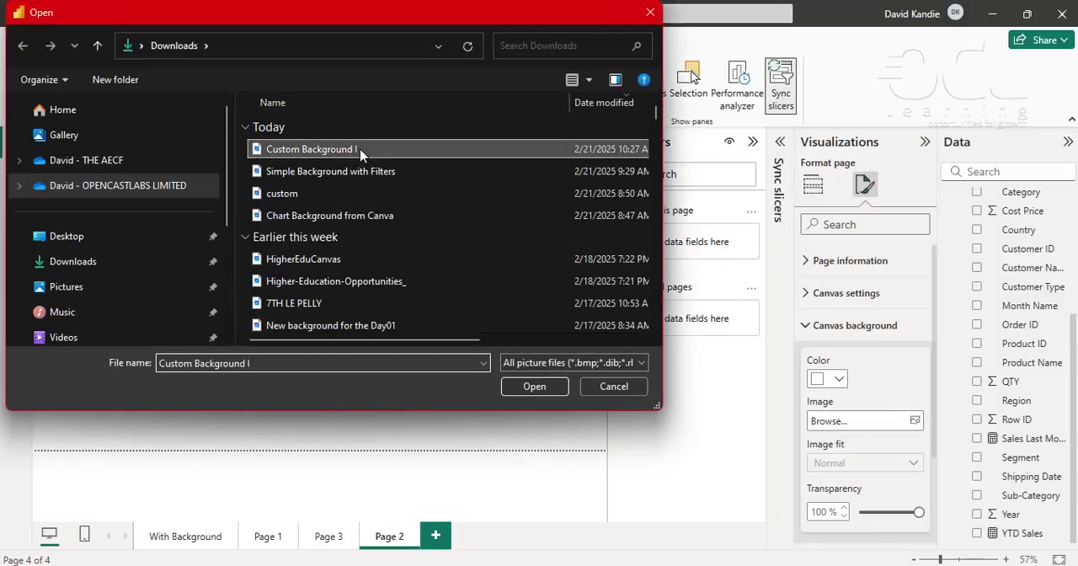
click(535, 387)
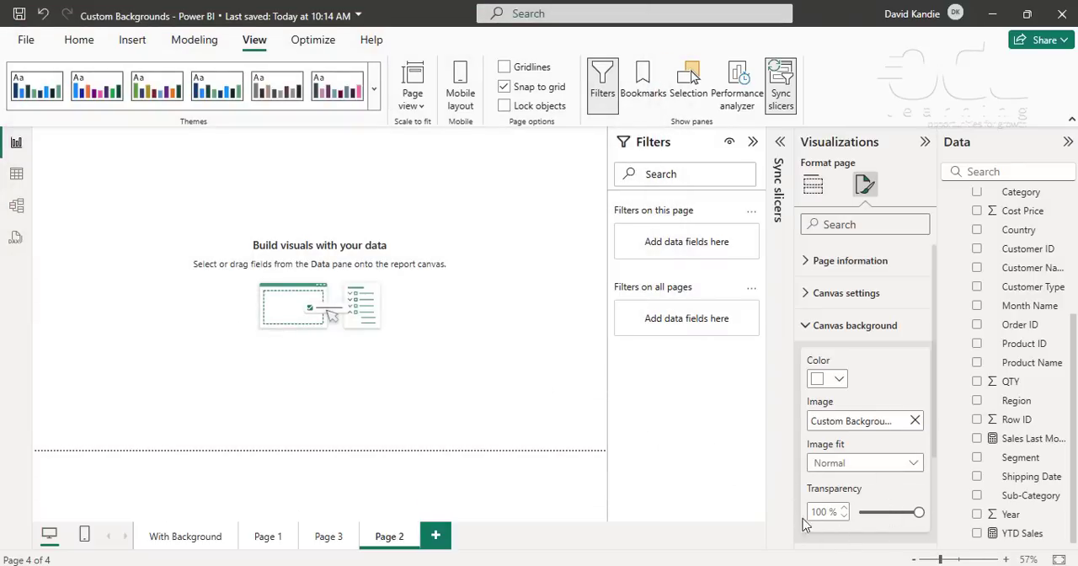
drag(921, 512, 858, 512)
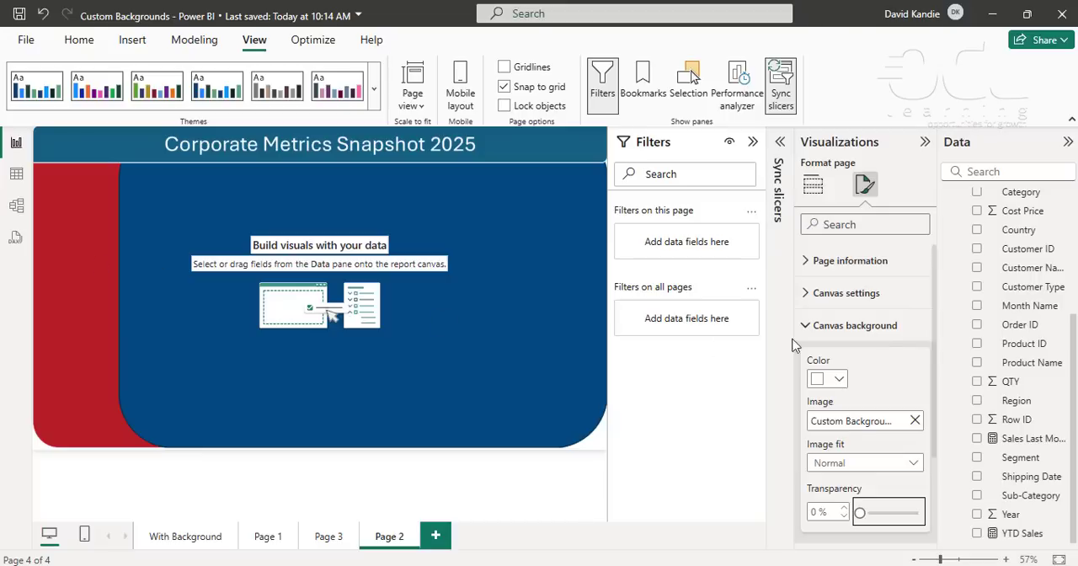
- Add a slicer to the page using the Category field from the MyOrders table
scroll(1004, 361, up, 5)
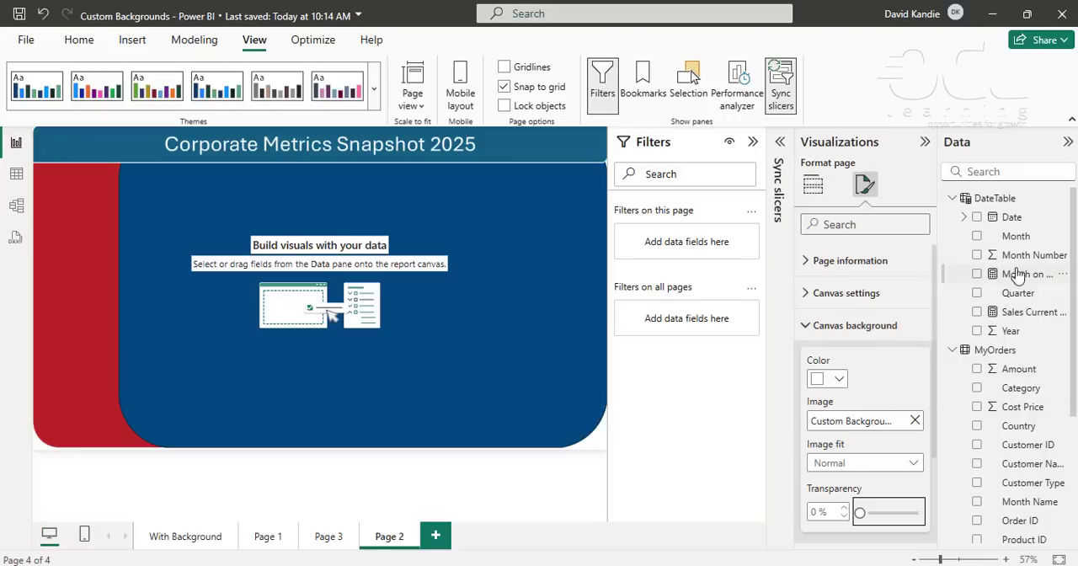
scroll(1013, 286, down, 4)
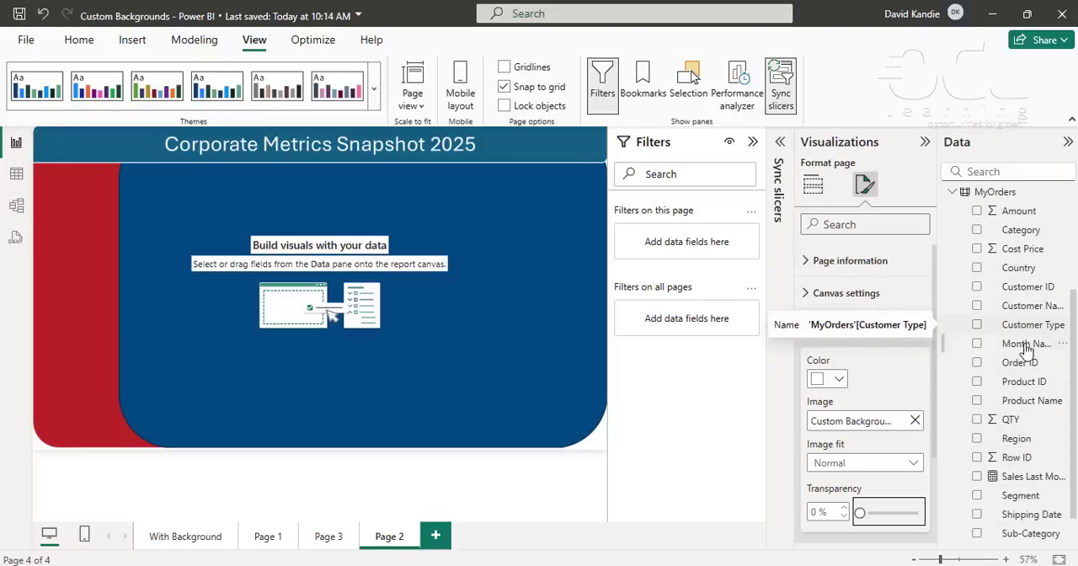
scroll(1029, 462, down, 1)
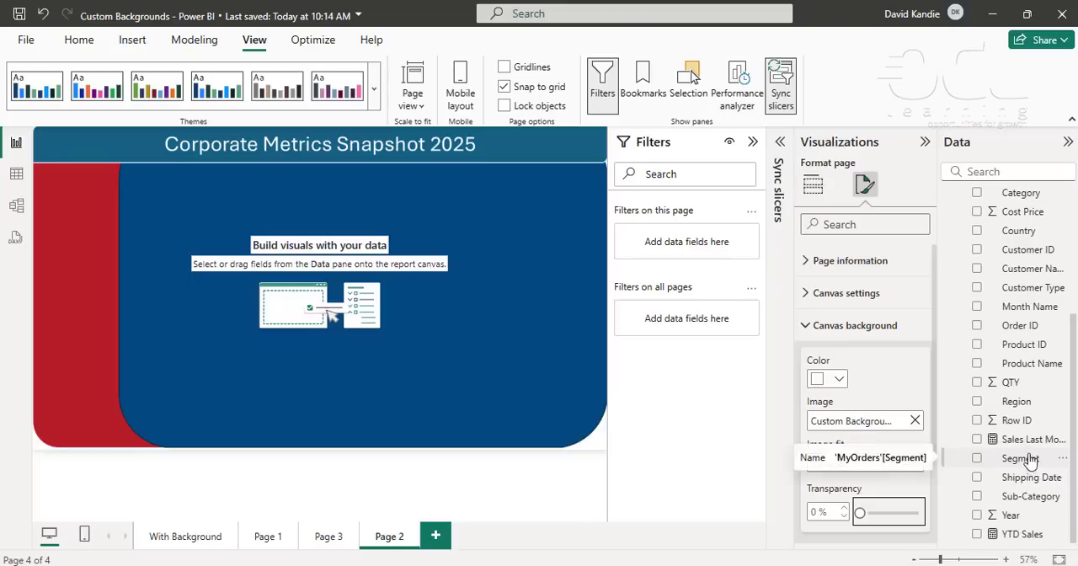
scroll(1028, 447, up, 5)
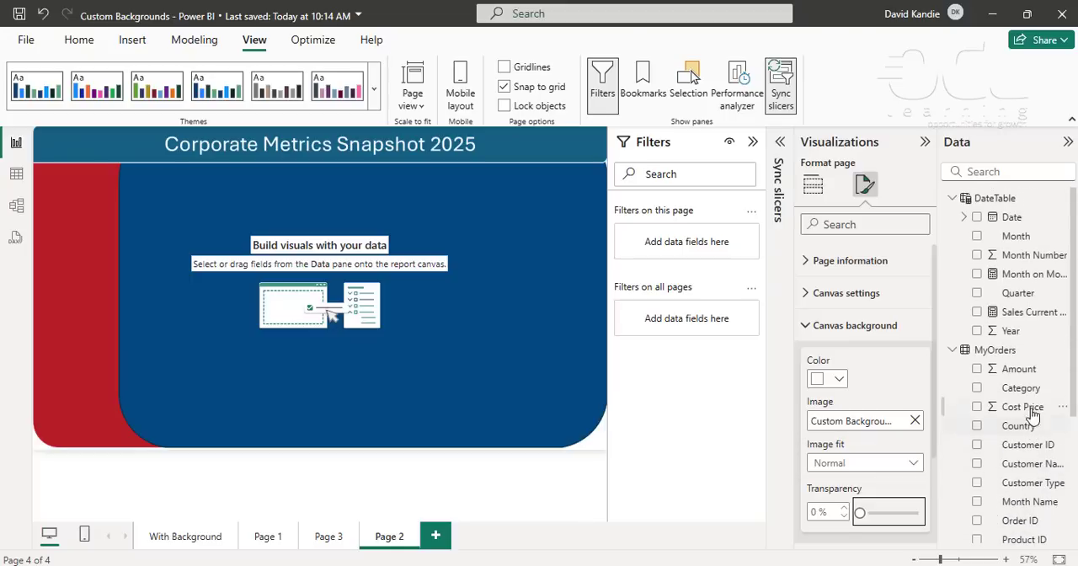
click(978, 389)
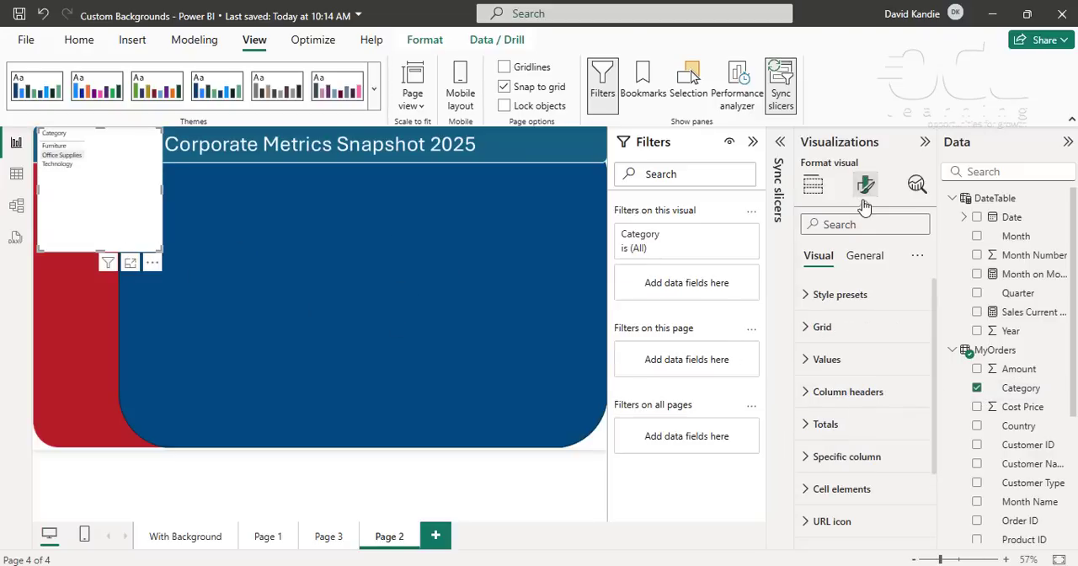
click(813, 187)
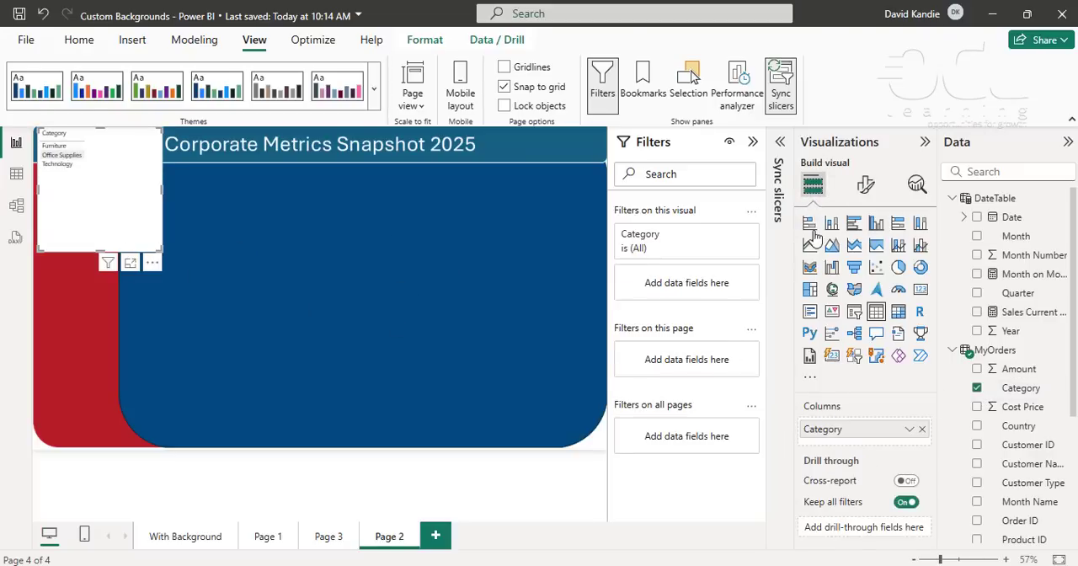
click(854, 313)
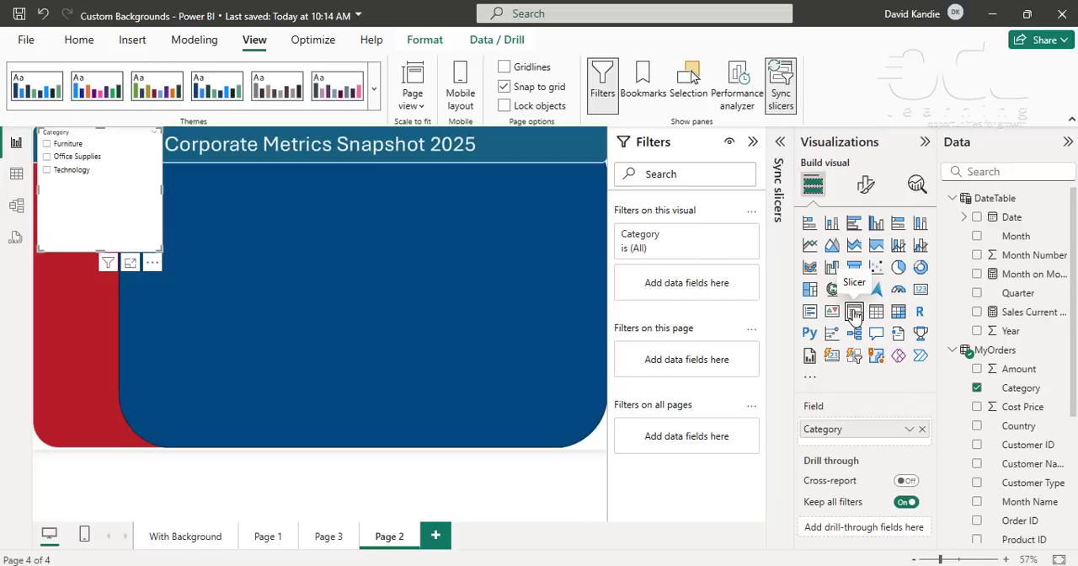
- Set the Category slicer's style to Dropdown
click(867, 184)
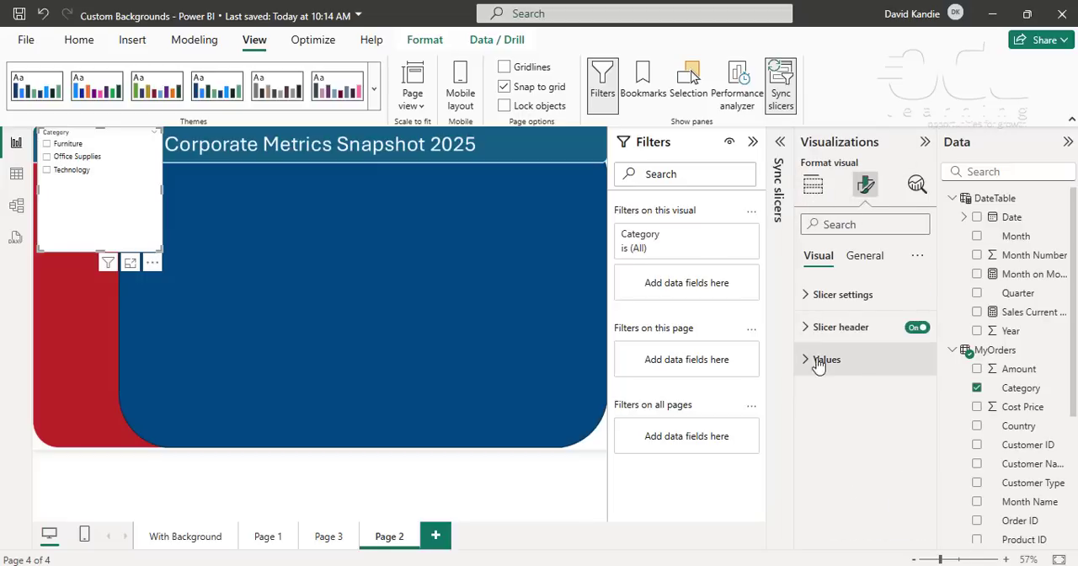
click(805, 297)
click(862, 374)
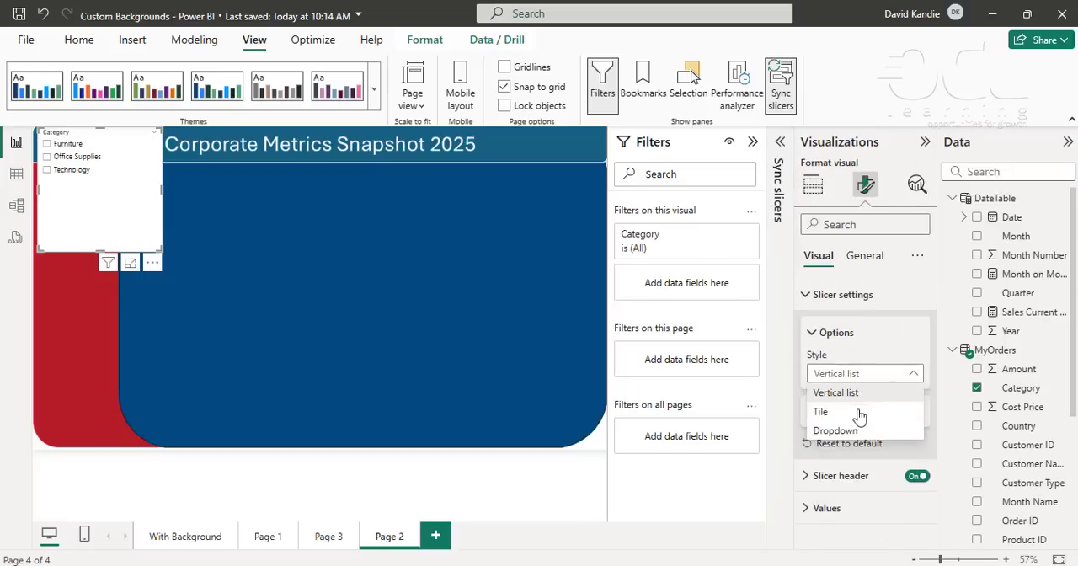
click(854, 431)
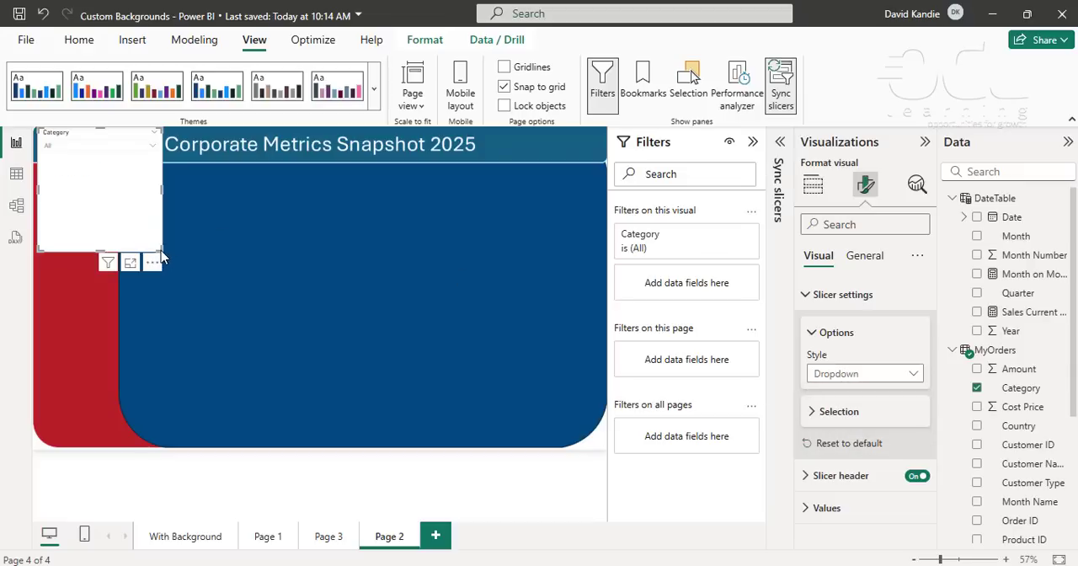
- Shrink the Category slicer to the width of the red sidebar and place it there just below the title banner
drag(160, 250, 116, 218)
click(68, 284)
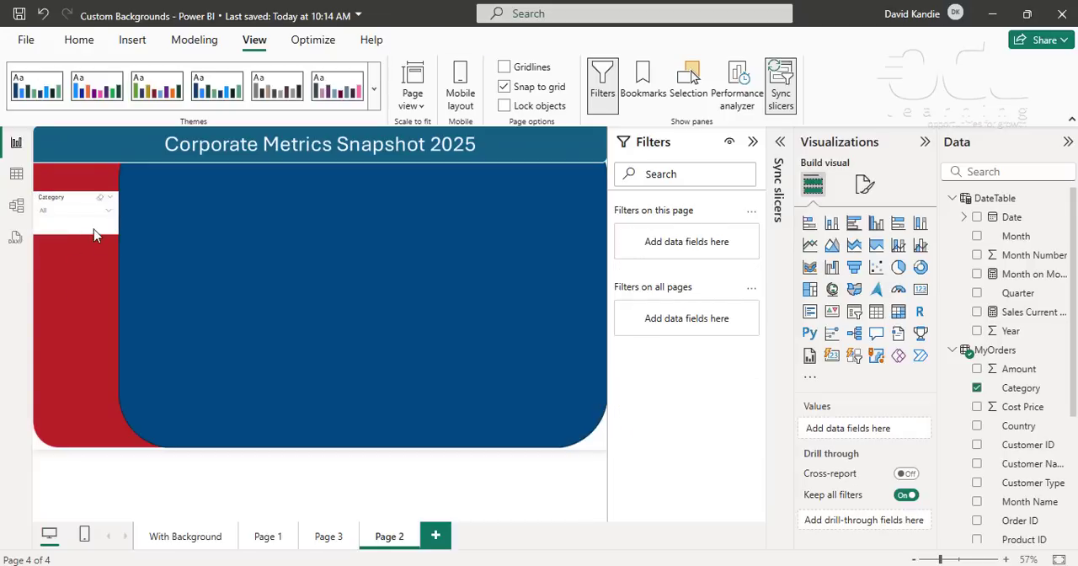
click(77, 234)
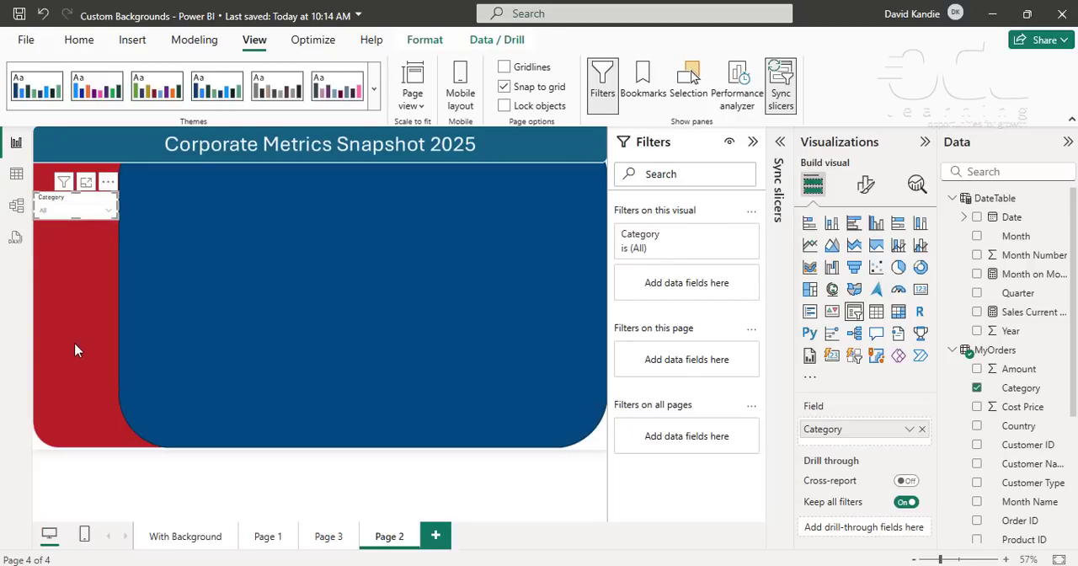
click(78, 317)
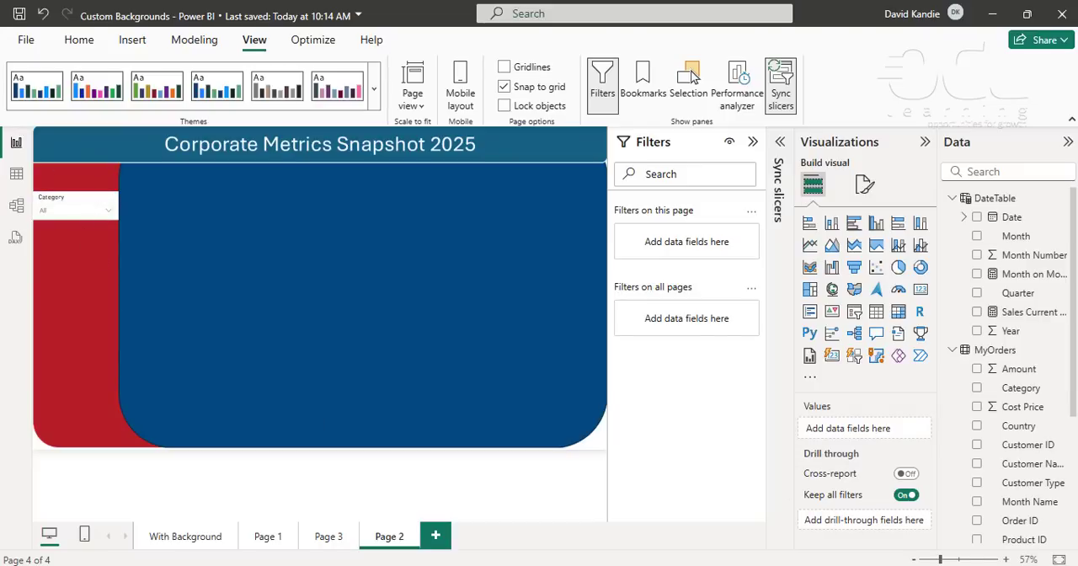
click(949, 559)
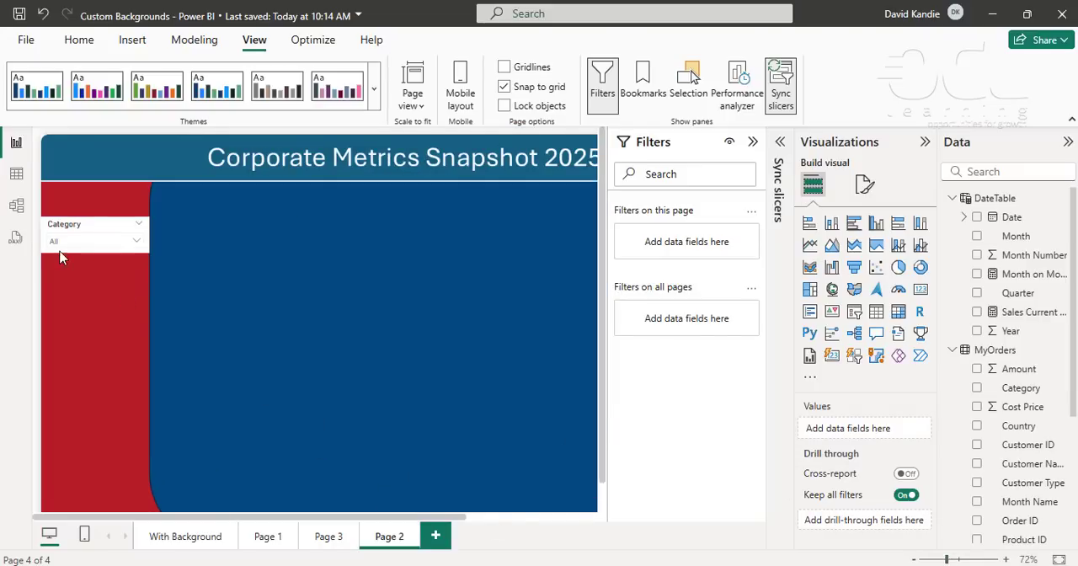
- Narrow the Category slicer slightly so it fits inside the red sidebar
click(937, 559)
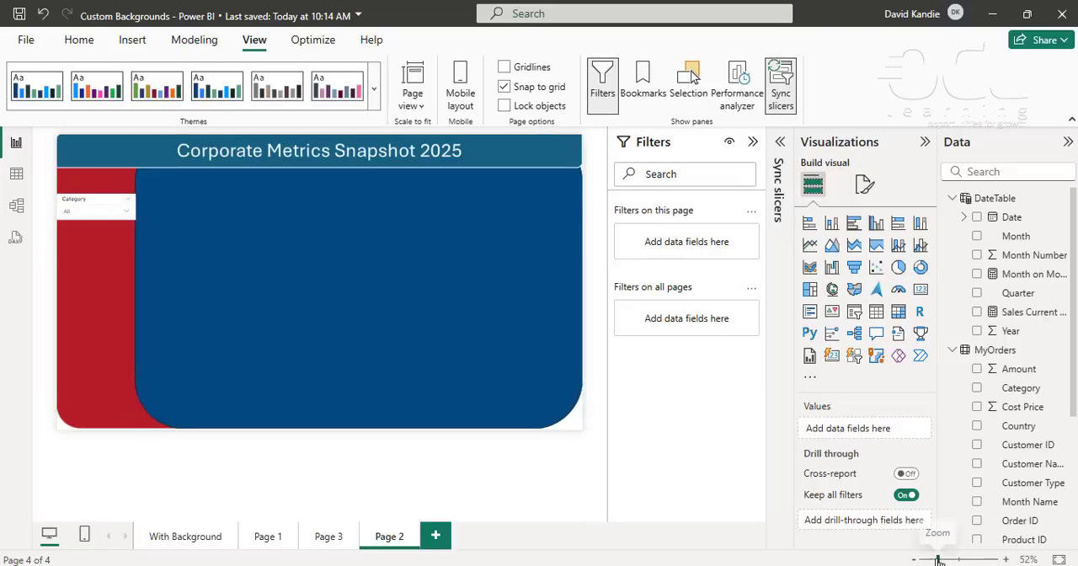
click(127, 211)
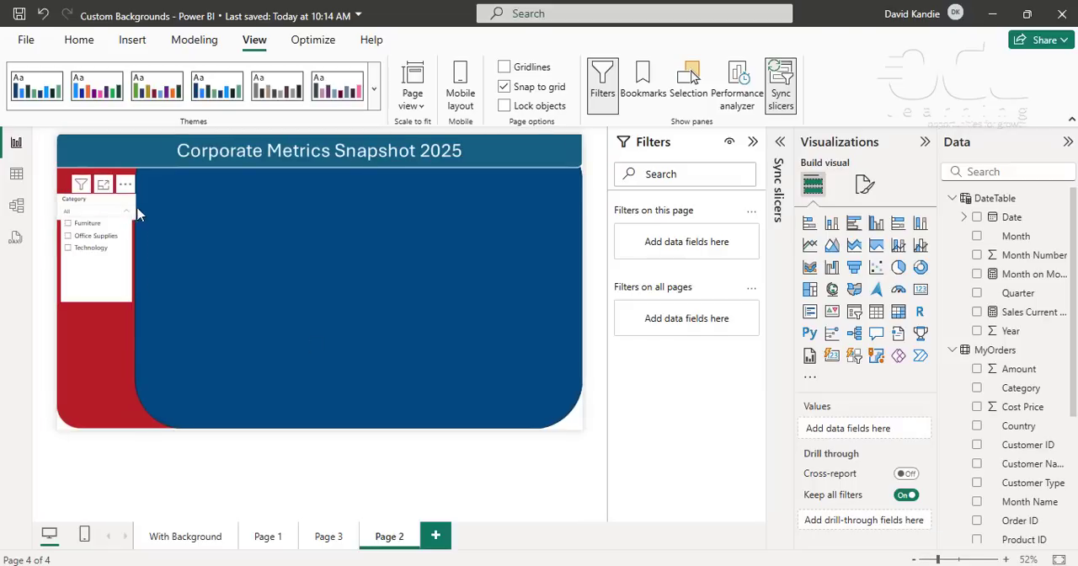
click(132, 207)
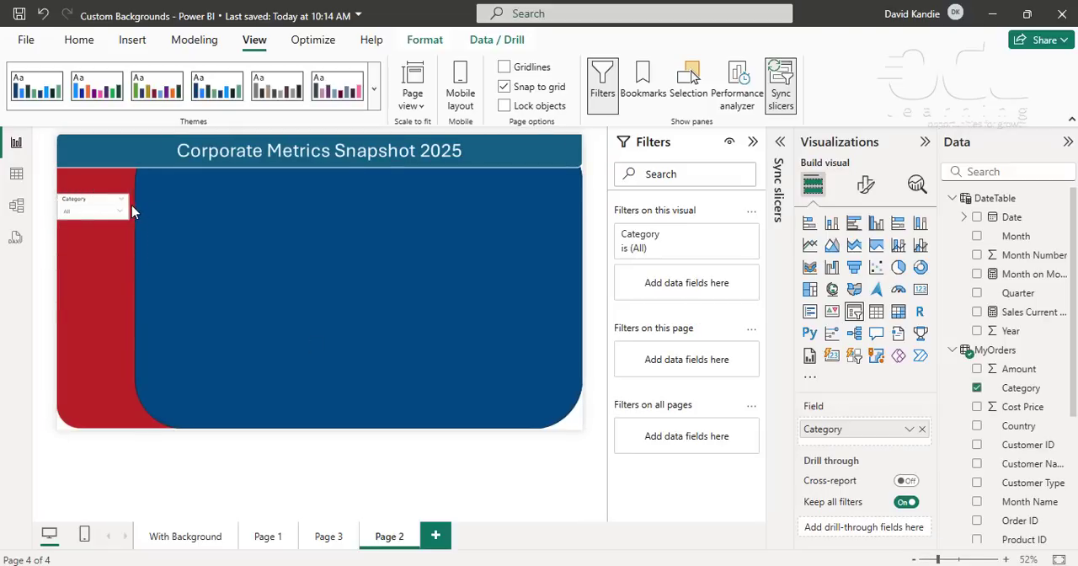
- Add a slicer on the Customer Type field from the MyOrders table
click(93, 256)
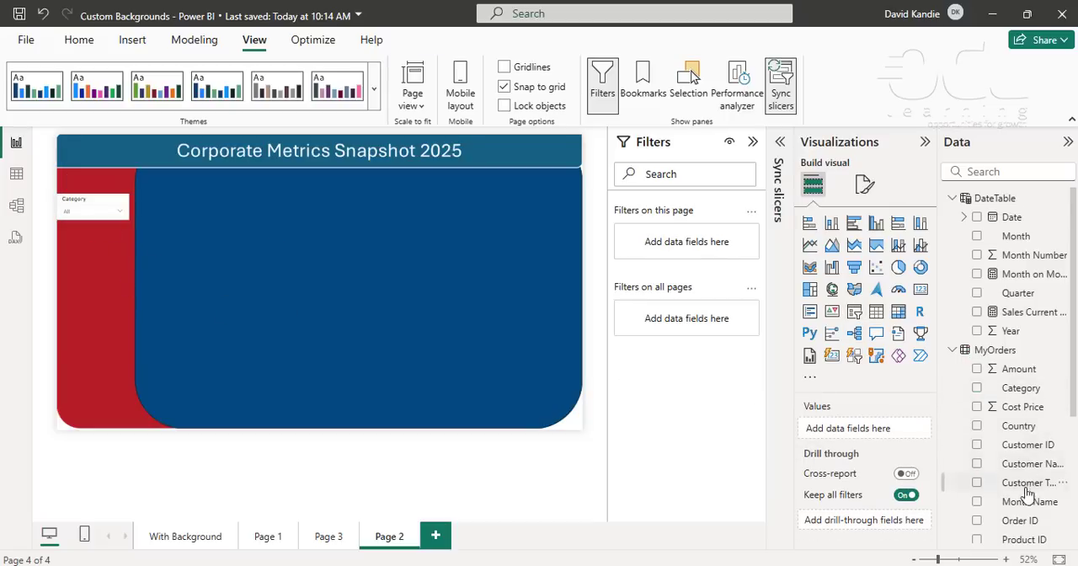
scroll(1022, 480, down, 2)
click(977, 404)
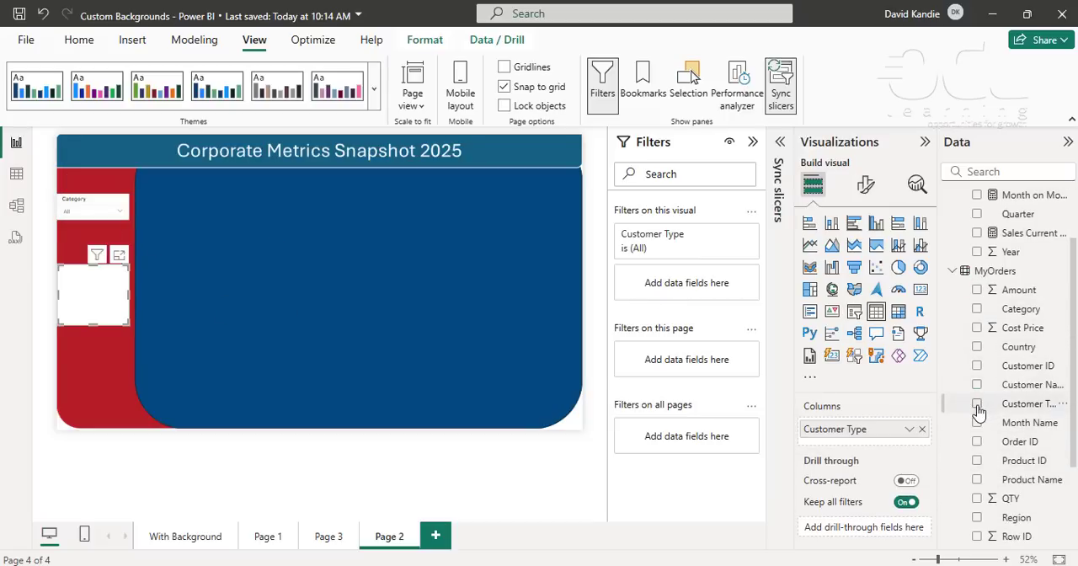
click(854, 312)
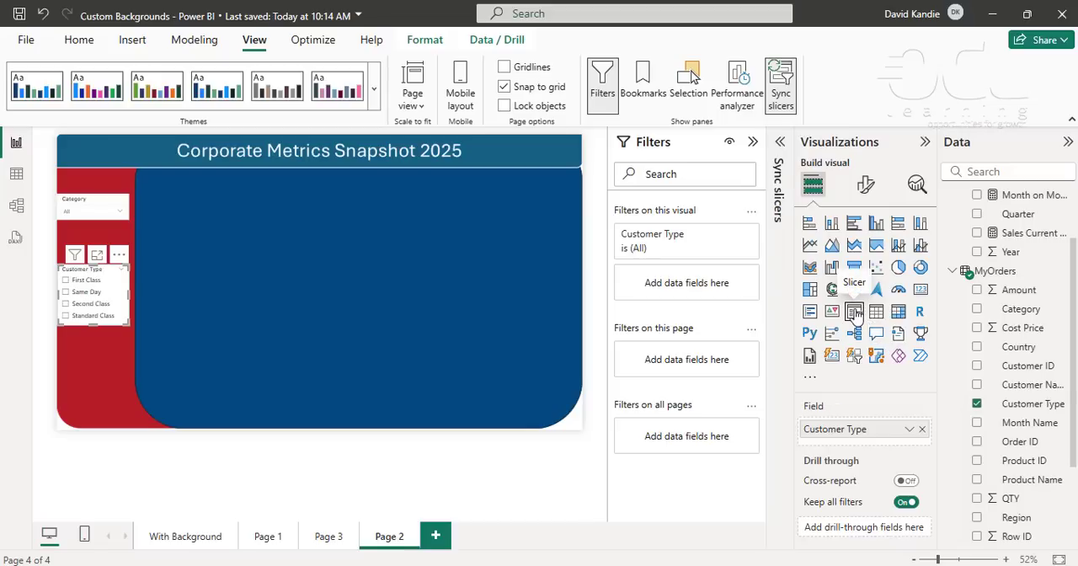
- Set the Customer Type slicer's style to Dropdown
click(866, 185)
click(836, 297)
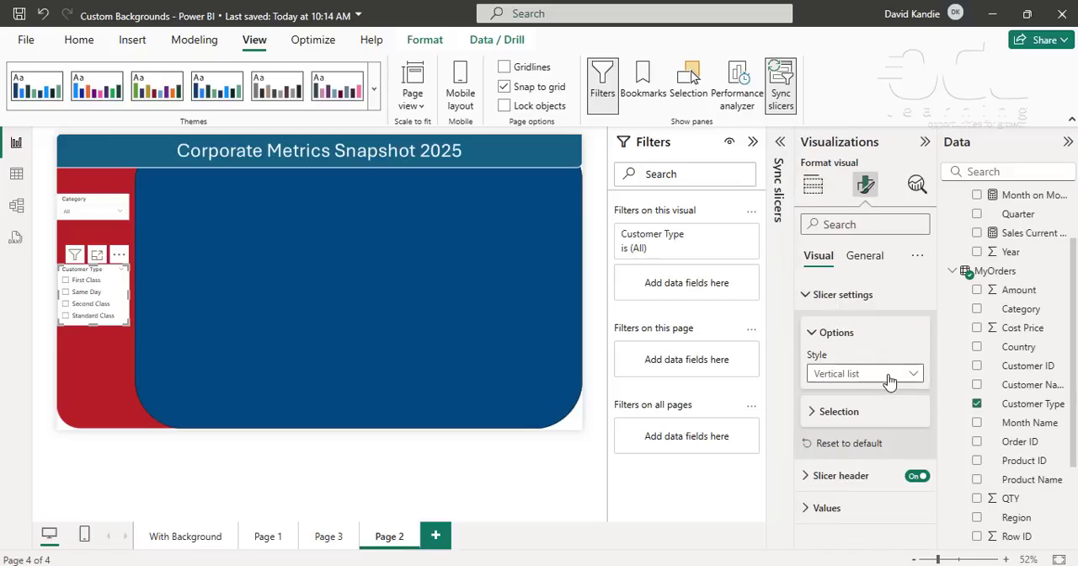
click(875, 373)
click(858, 432)
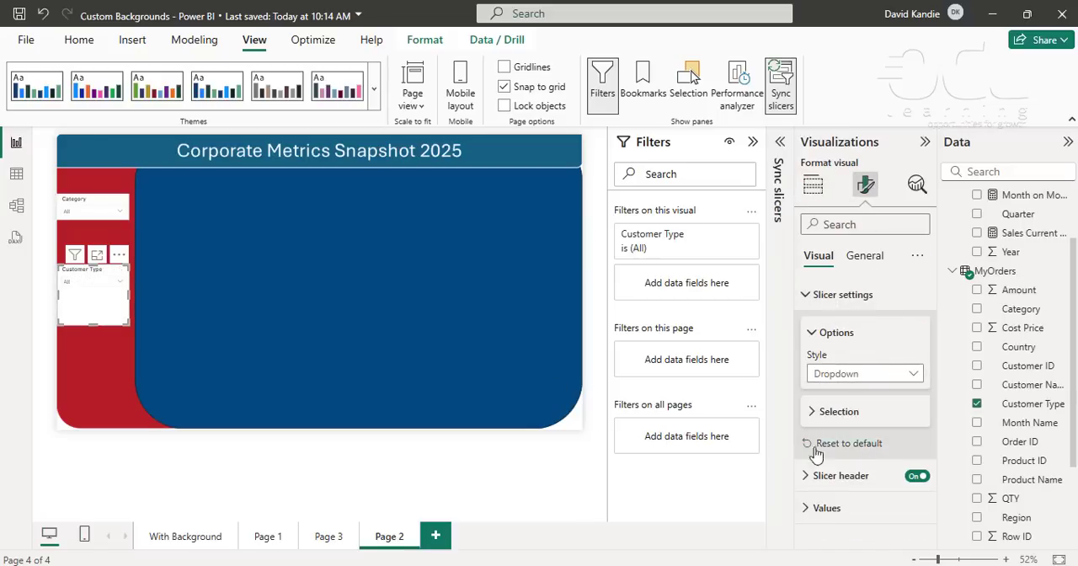
- Turn on single select for the Customer Type slicer and shrink it to sit just below the Category slicer
click(815, 413)
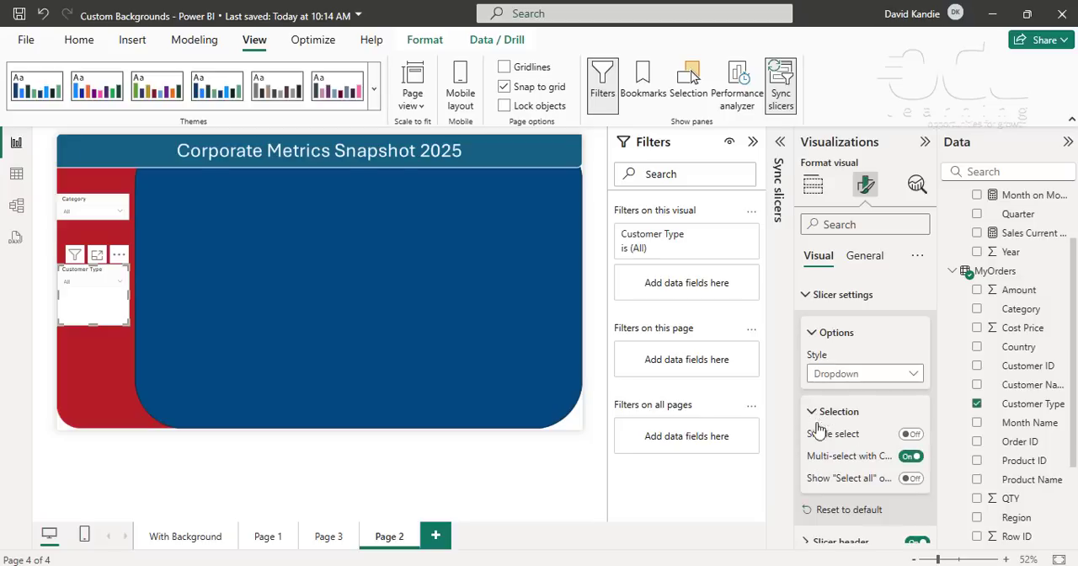
click(910, 434)
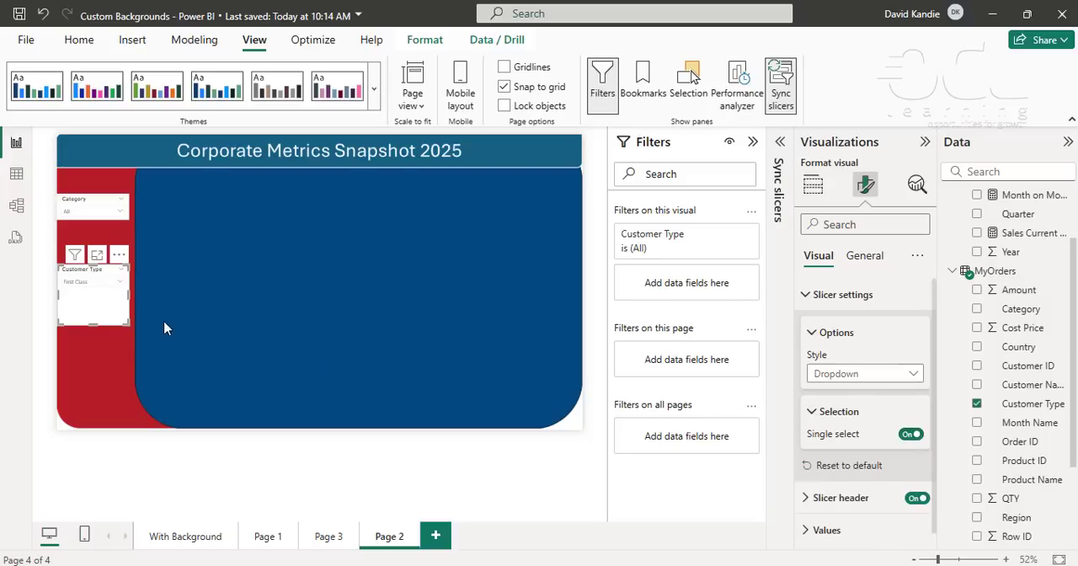
drag(126, 320, 101, 240)
- Turn on the "Select all" option for the Category slicer
click(99, 206)
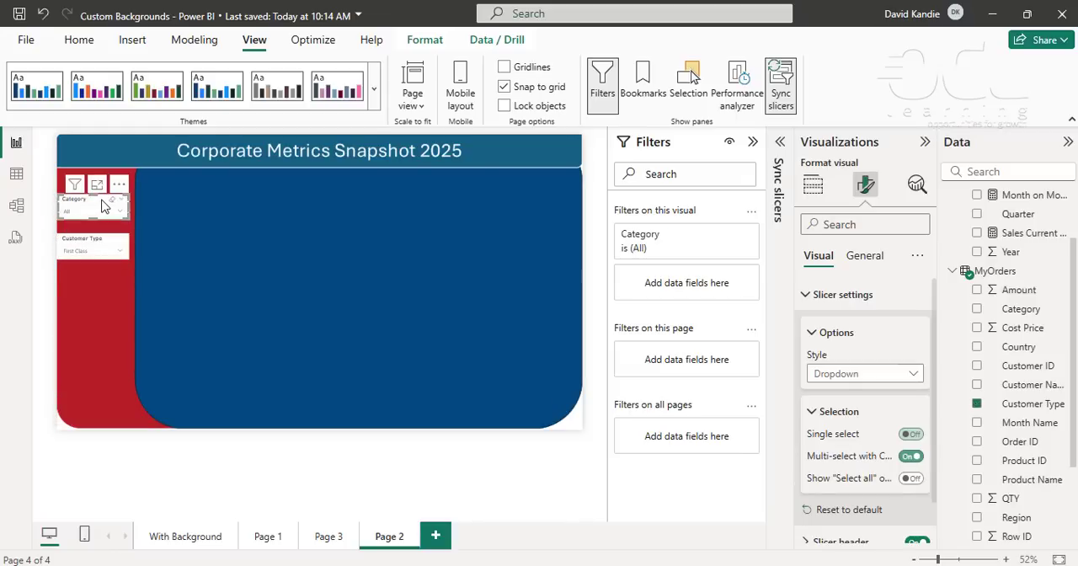
click(911, 479)
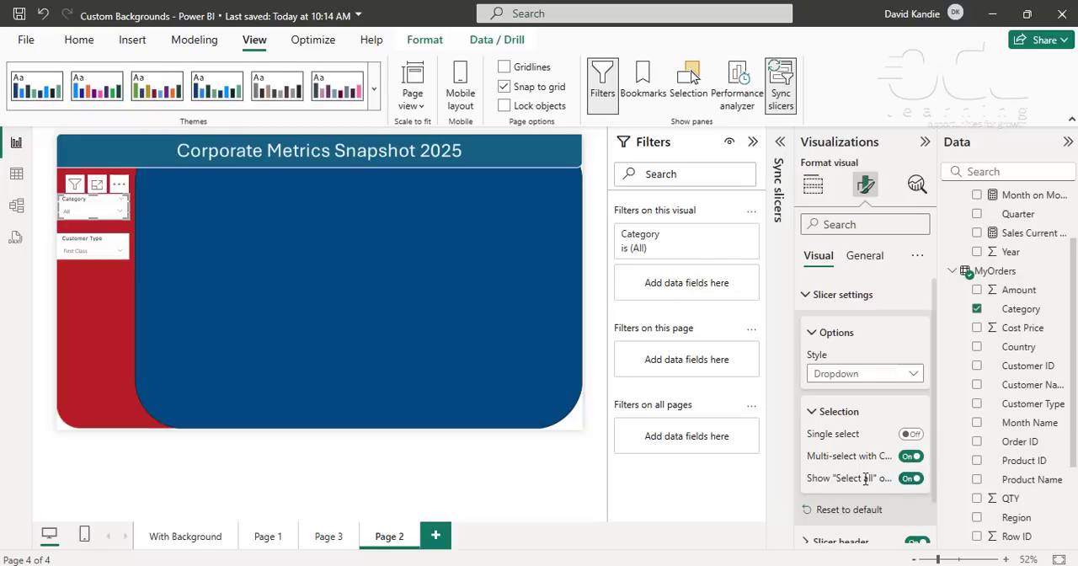
click(91, 307)
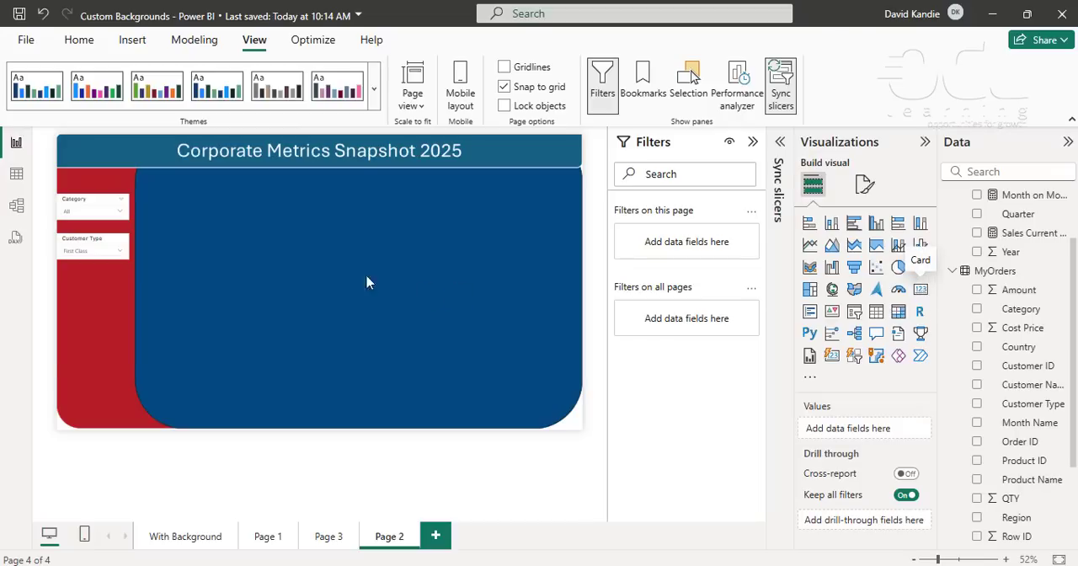
- Add a card showing YTD Sales in the upper-left corner of the blue area
drag(102, 329, 191, 208)
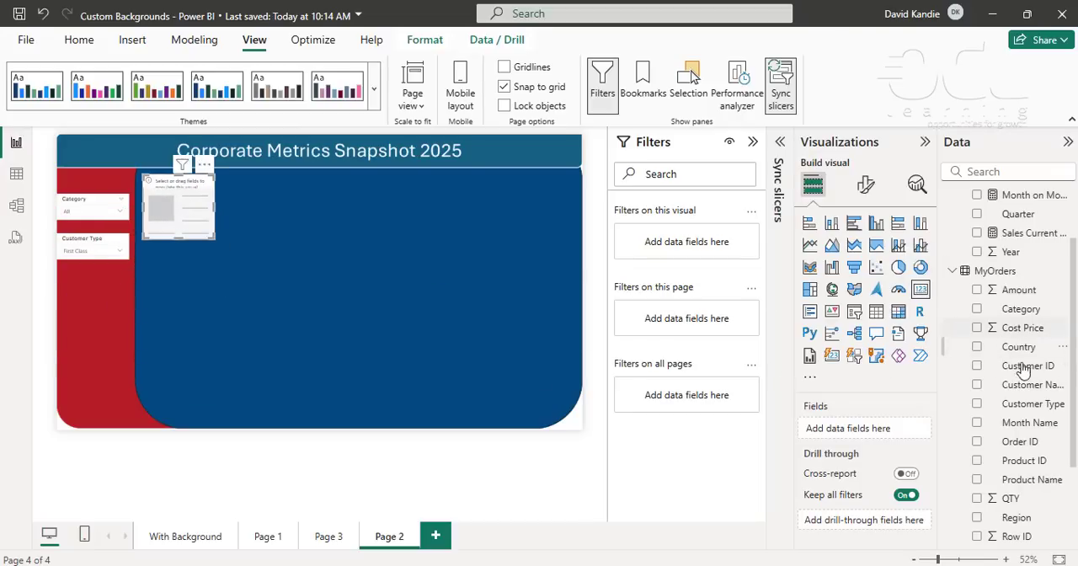
scroll(1023, 370, down, 3)
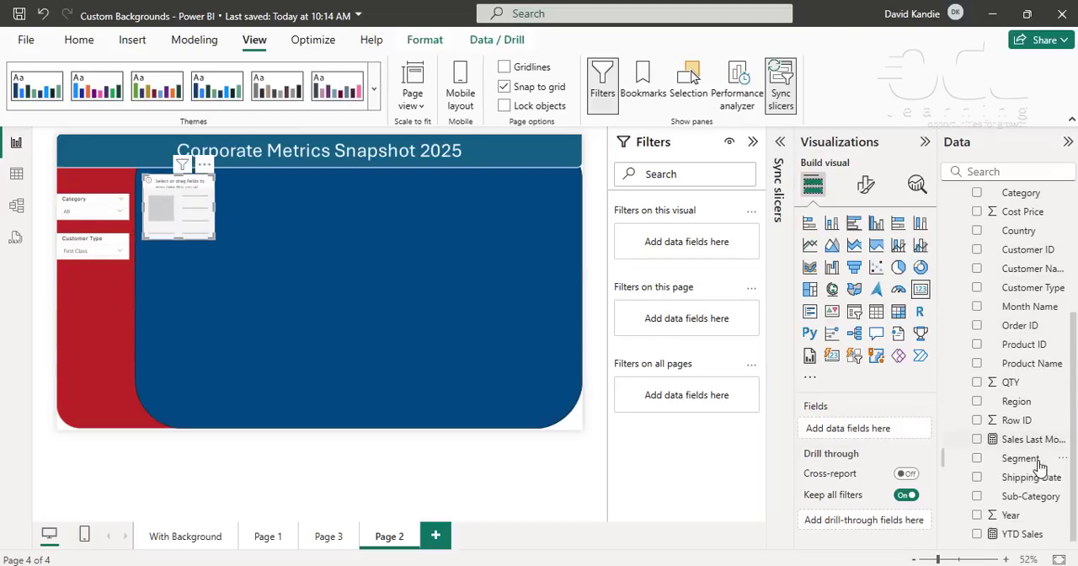
click(976, 534)
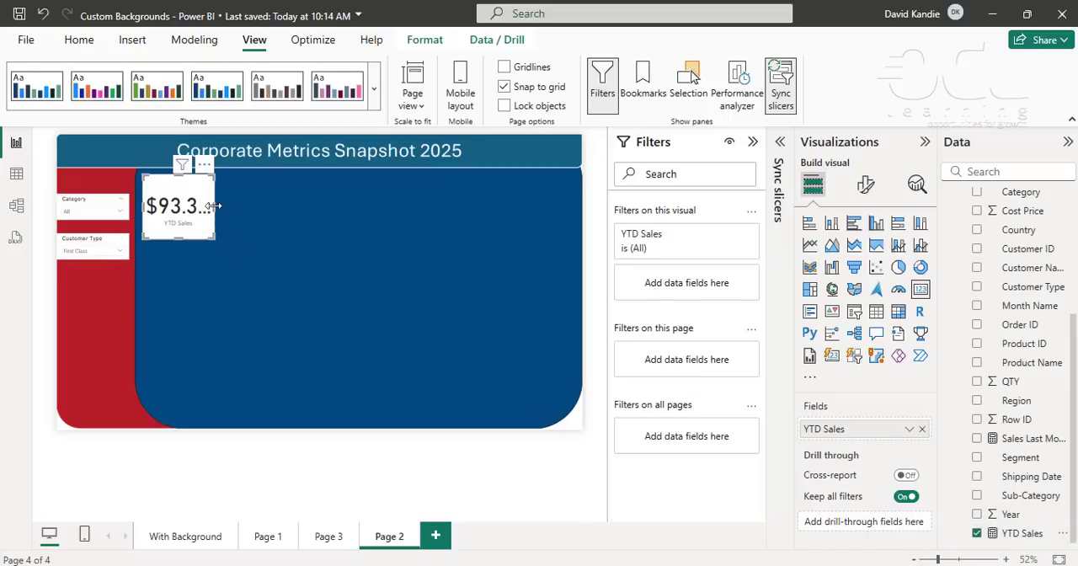
- Resize the YTD Sales card wide enough to show its full value and reduce its height
drag(216, 206, 256, 204)
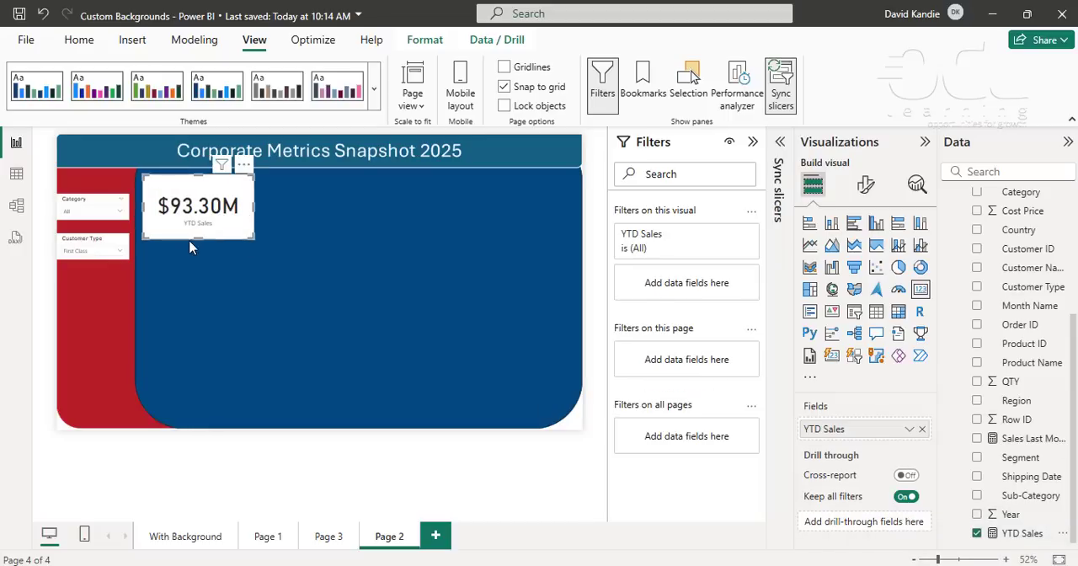
drag(195, 235, 235, 200)
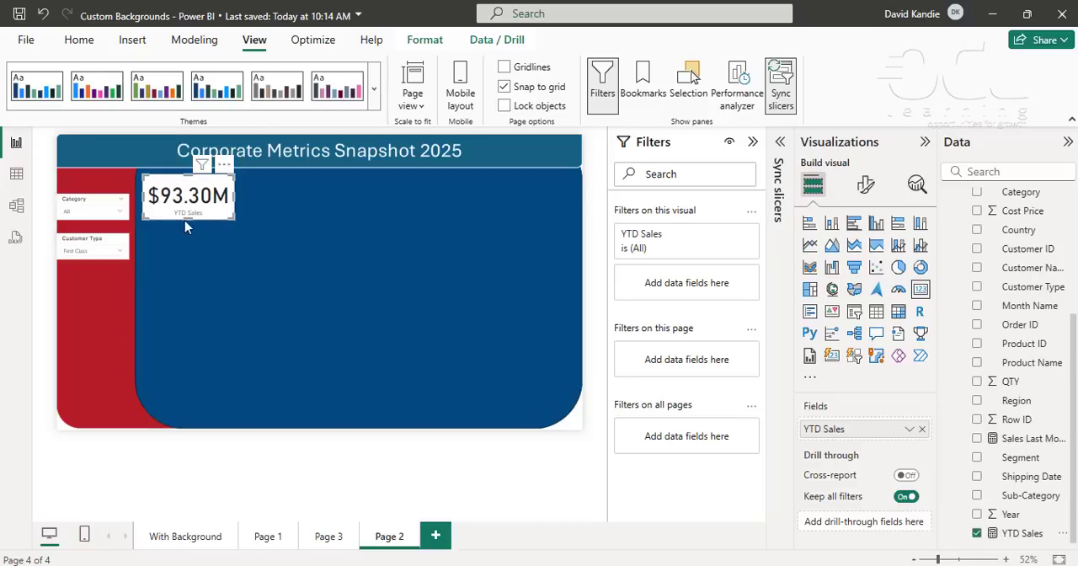
drag(187, 229, 189, 235)
click(213, 232)
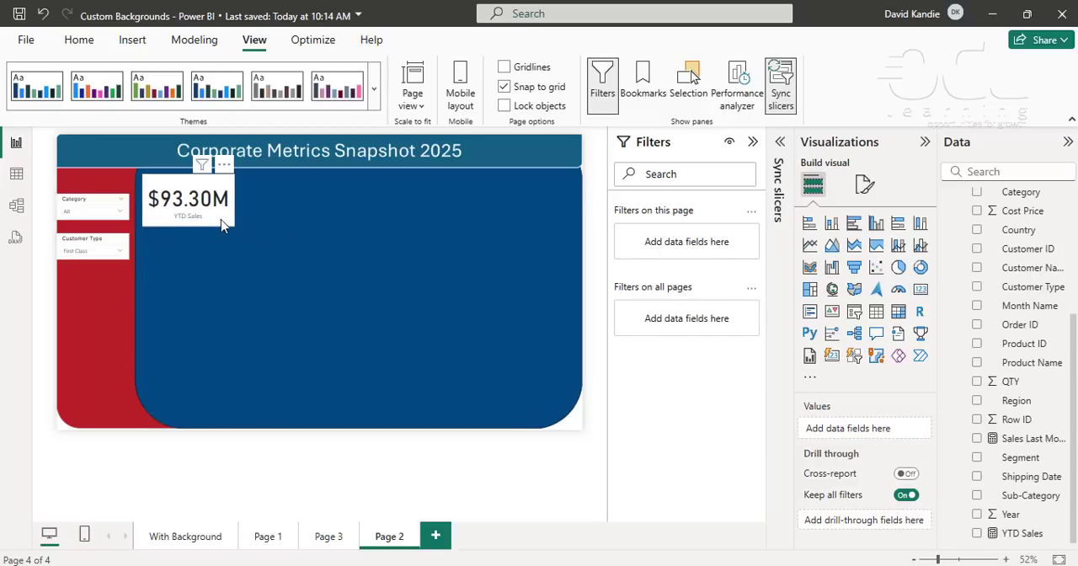
- Duplicate the YTD Sales card three times and line the copies up in a row beside the original
click(221, 224)
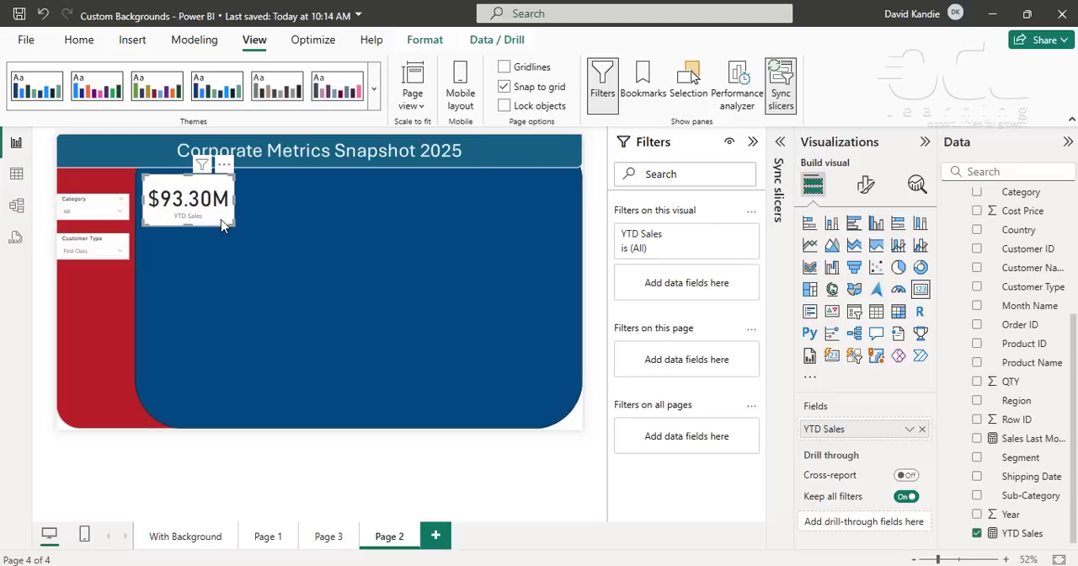
key(ctrl+c)
key(ctrl+v)
drag(228, 208, 315, 211)
click(224, 206)
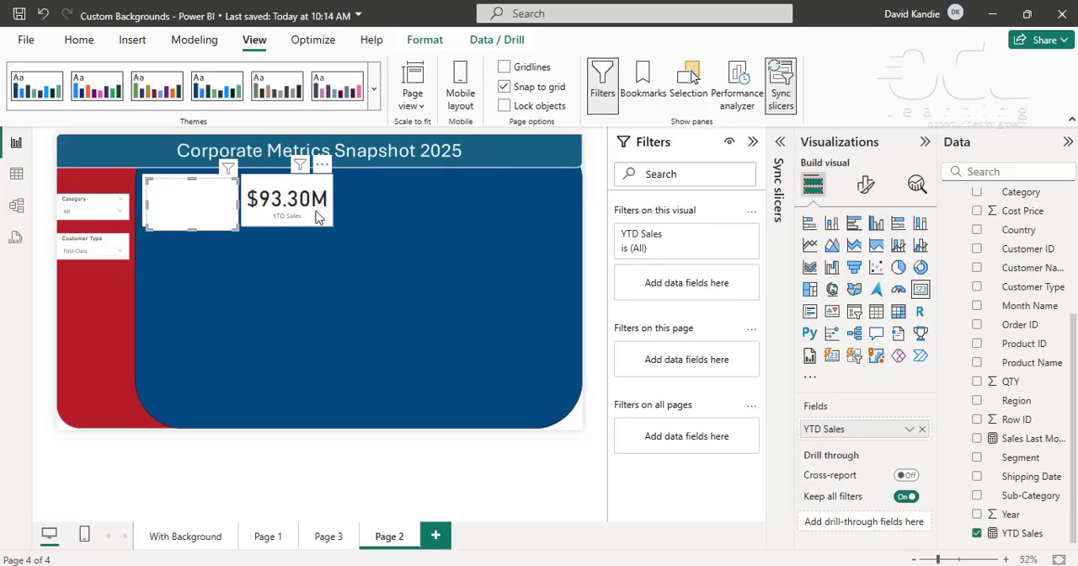
key(ctrl+v)
drag(225, 224, 410, 225)
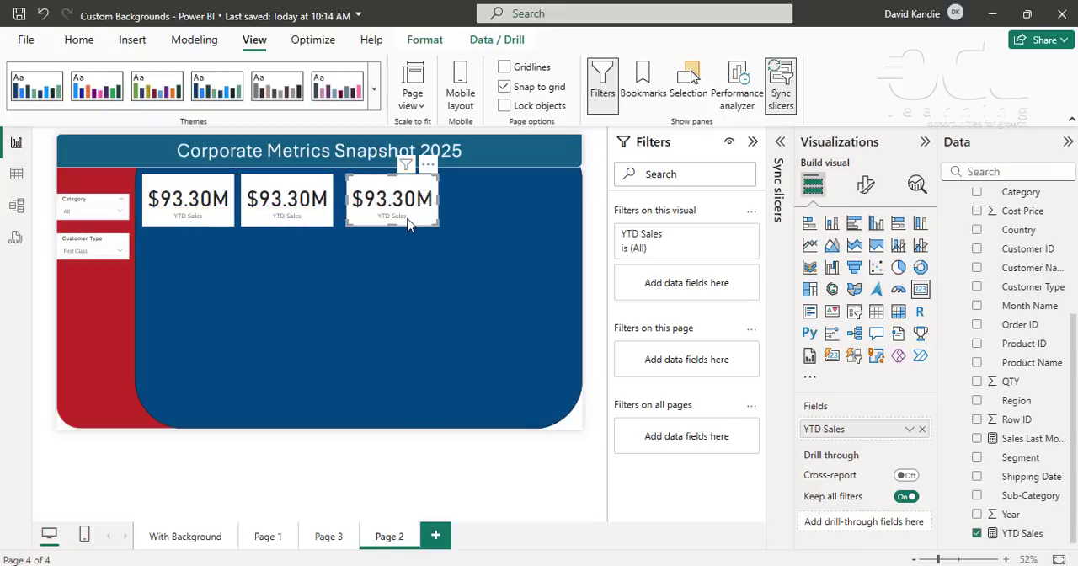
key(ctrl+v)
drag(185, 221, 503, 218)
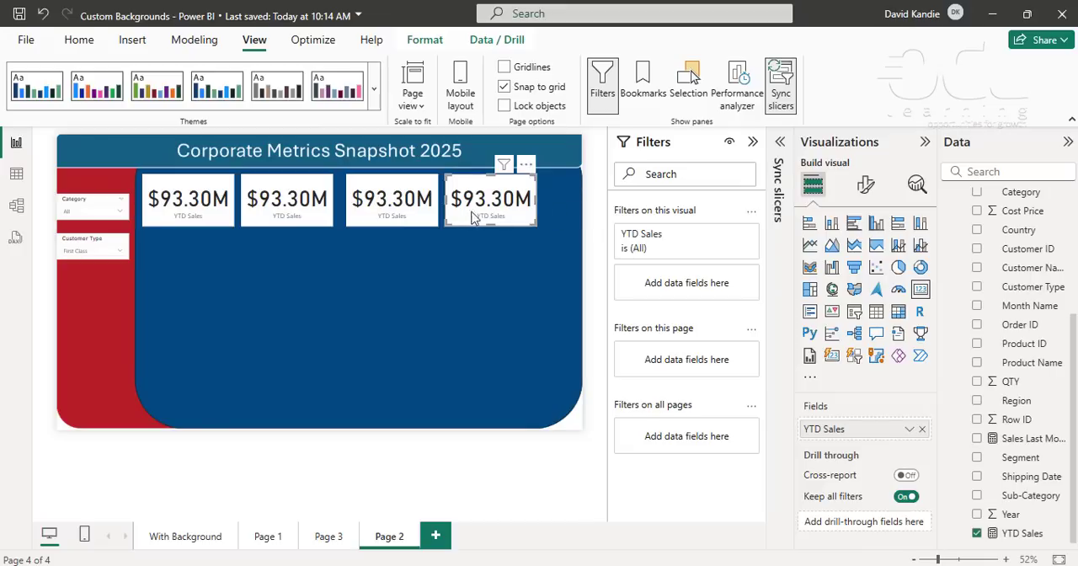
- Delete the three copied YTD Sales cards, keeping only the original
ctrl+click(272, 214)
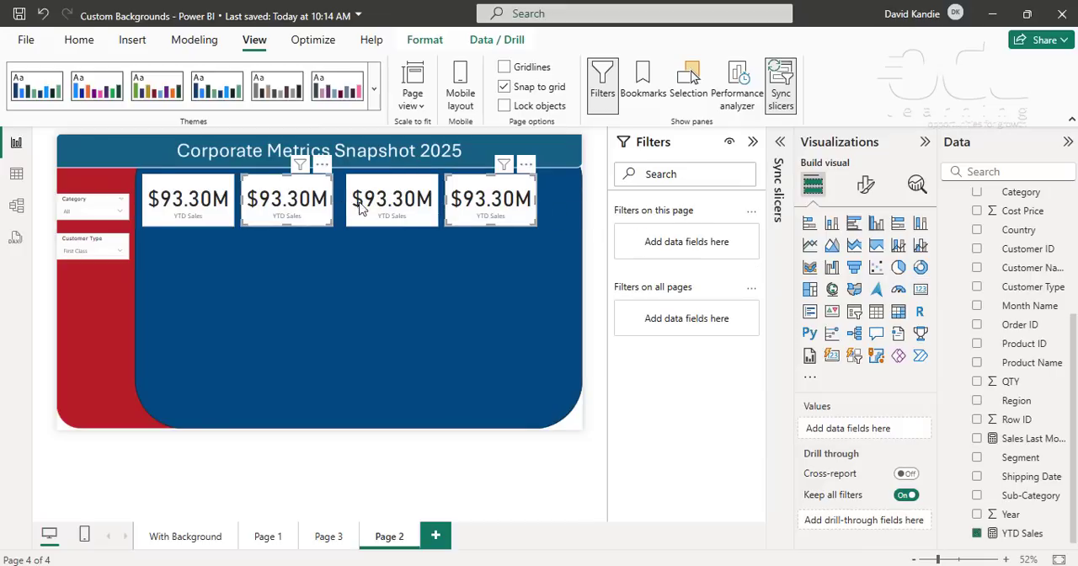
ctrl+click(419, 212)
key(Delete)
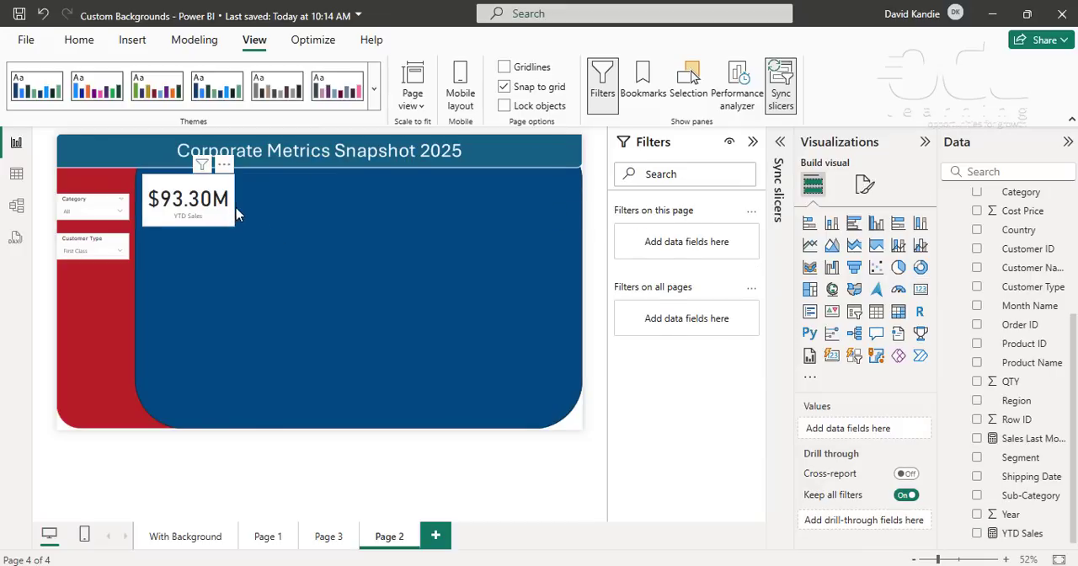
- Widen the YTD Sales card and place three copies of it in a row across the top of the blue area
click(229, 210)
drag(234, 207, 341, 221)
key(ctrl+c)
key(ctrl+v)
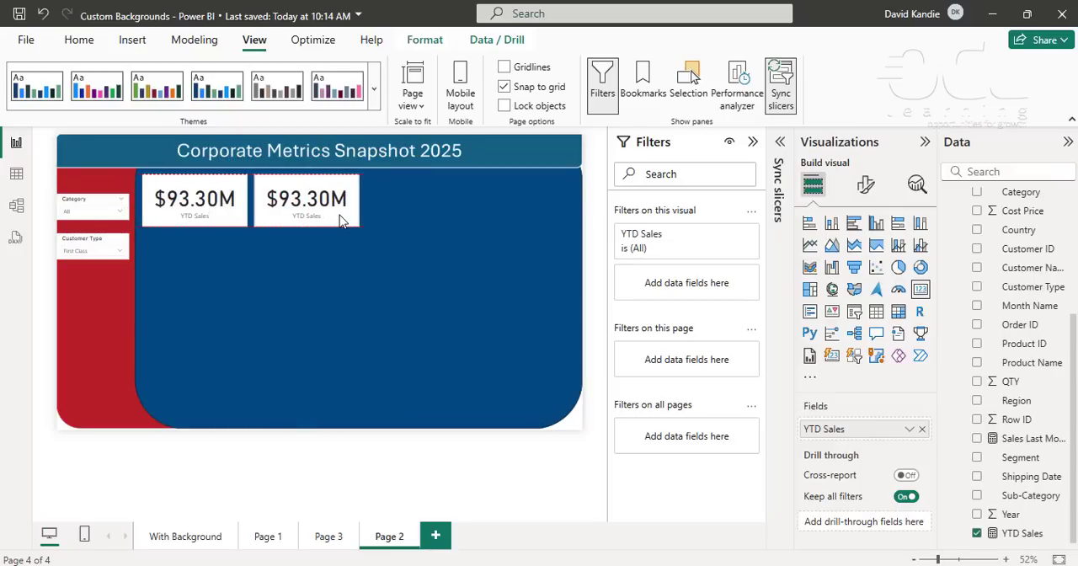
key(ctrl+v)
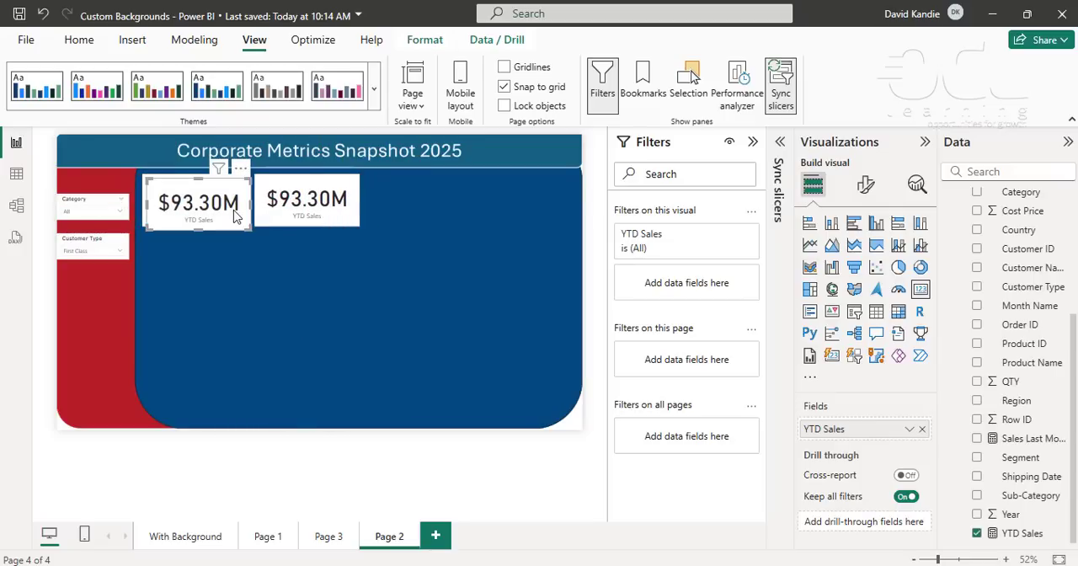
drag(240, 218, 459, 213)
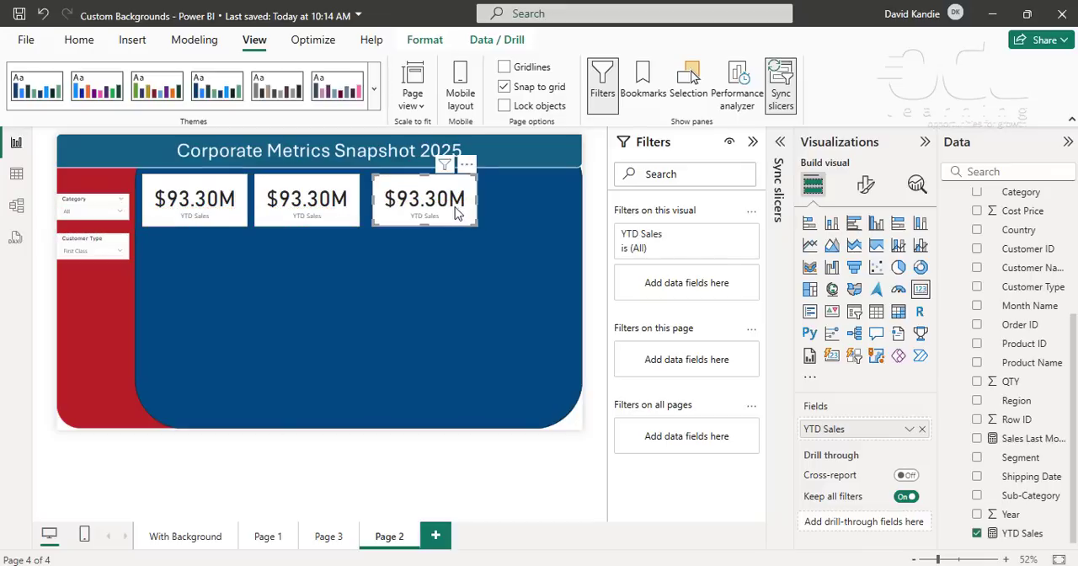
key(ctrl+v)
drag(243, 210, 562, 205)
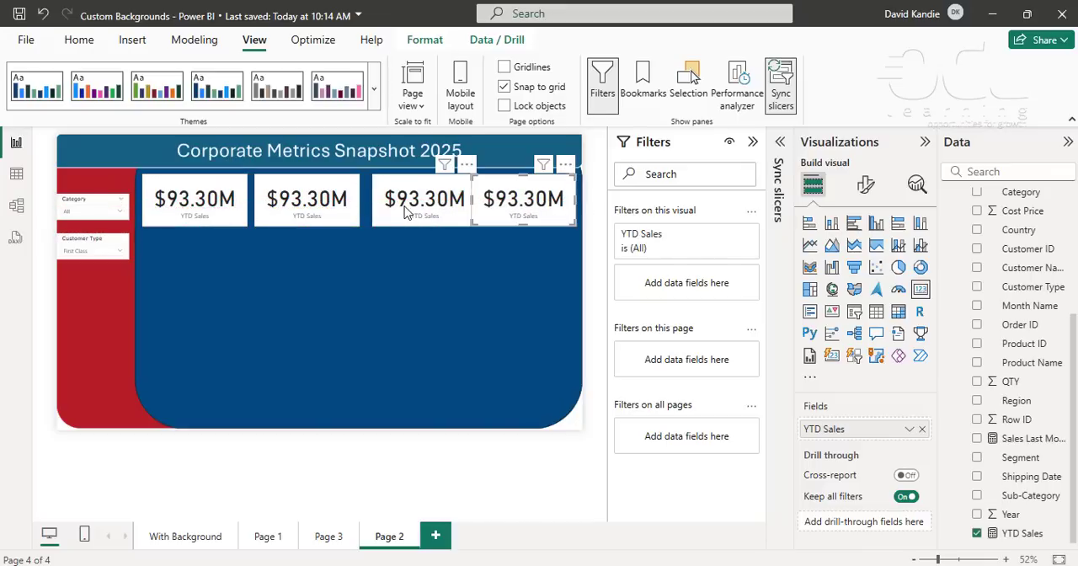
- Shift the first three cards so that all four are evenly spaced across the blue area
drag(403, 212, 396, 212)
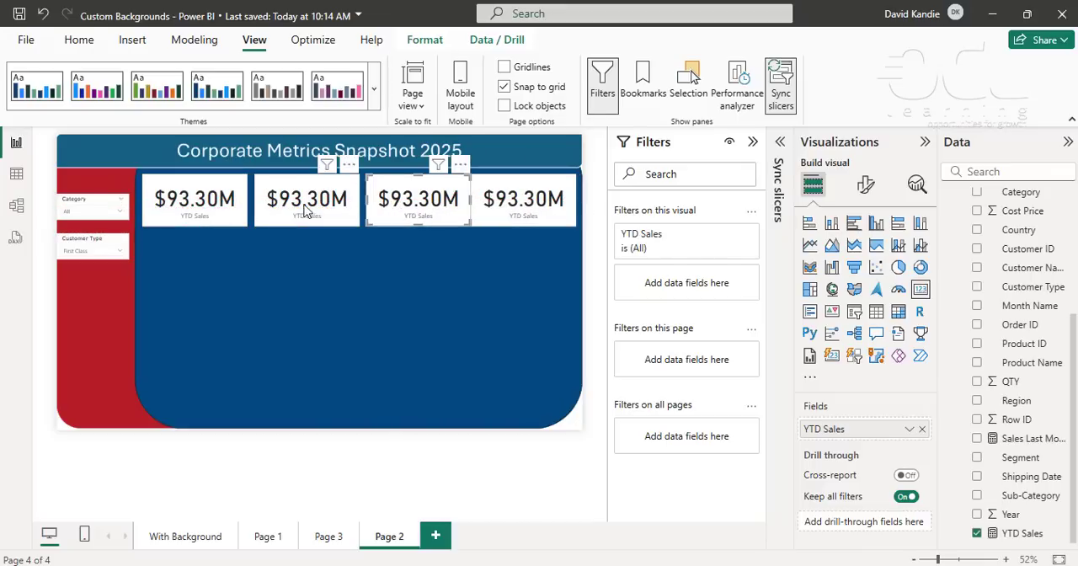
drag(303, 210, 297, 211)
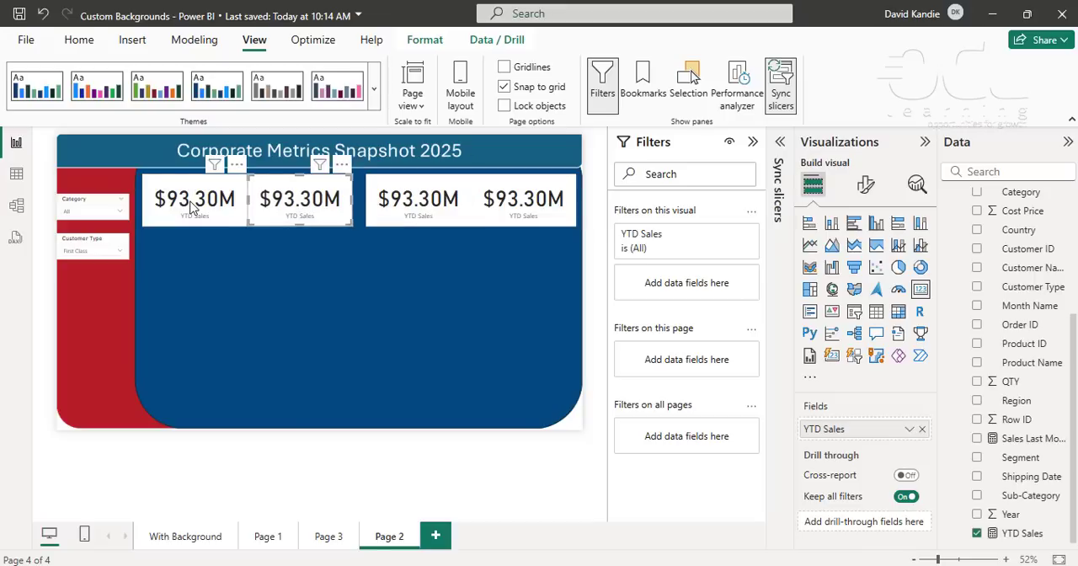
drag(190, 207, 183, 208)
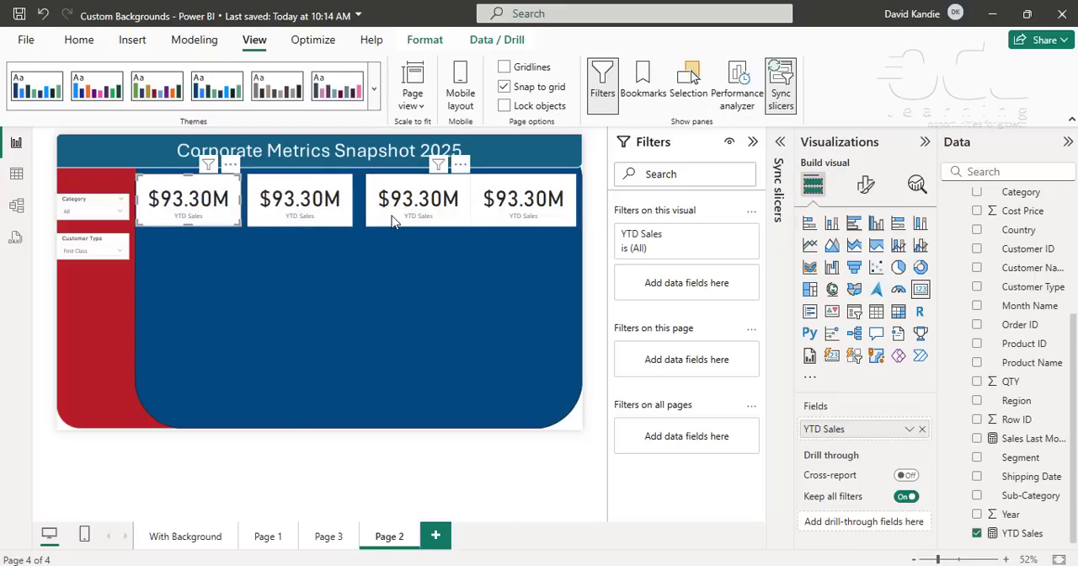
drag(387, 221, 382, 220)
click(368, 289)
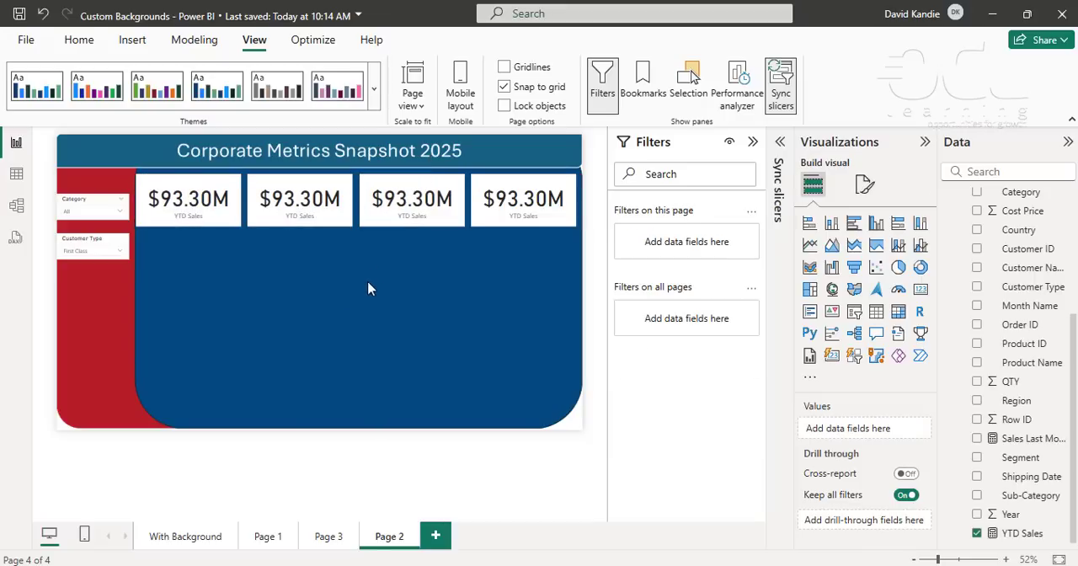
- Replace YTD Sales with Sales Last Month in the second card and format that measure as currency
click(206, 220)
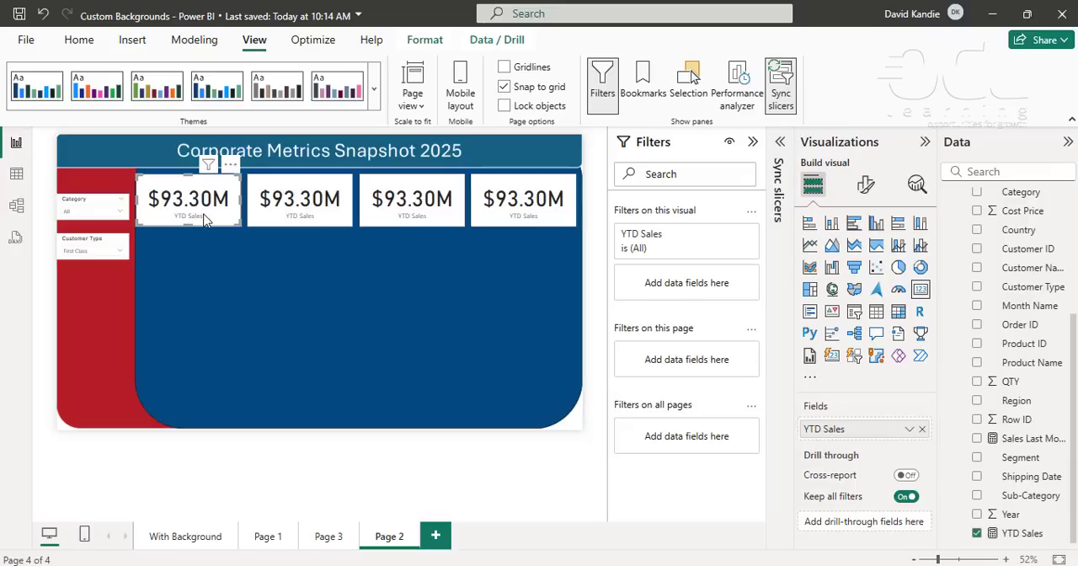
click(290, 212)
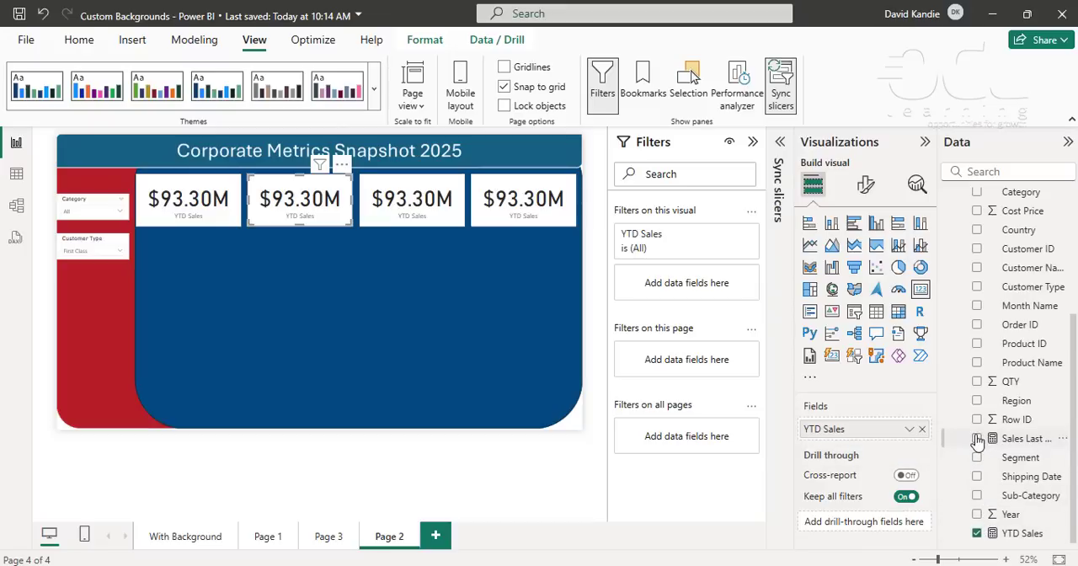
click(977, 533)
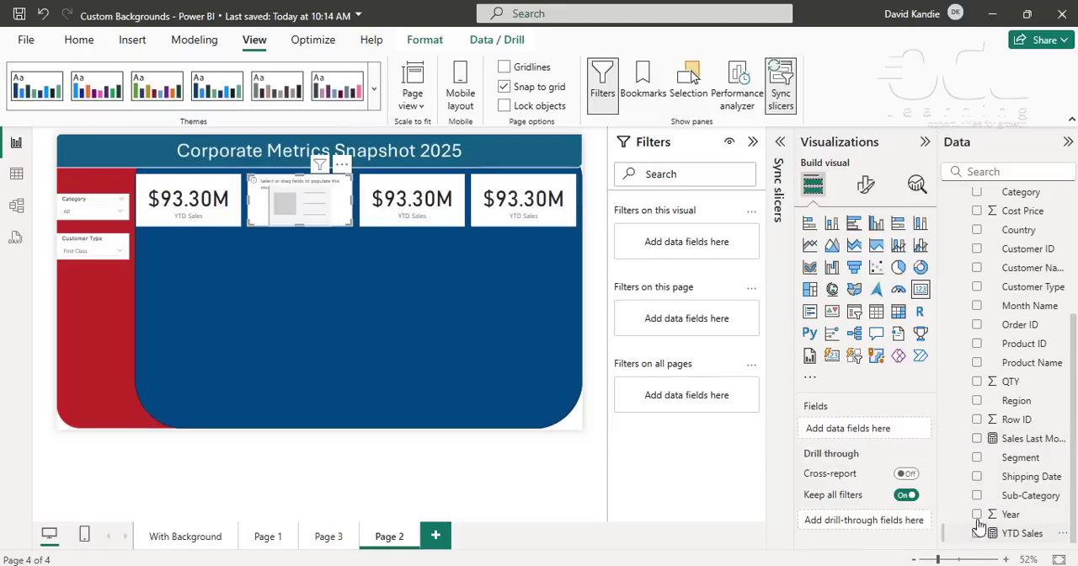
click(977, 439)
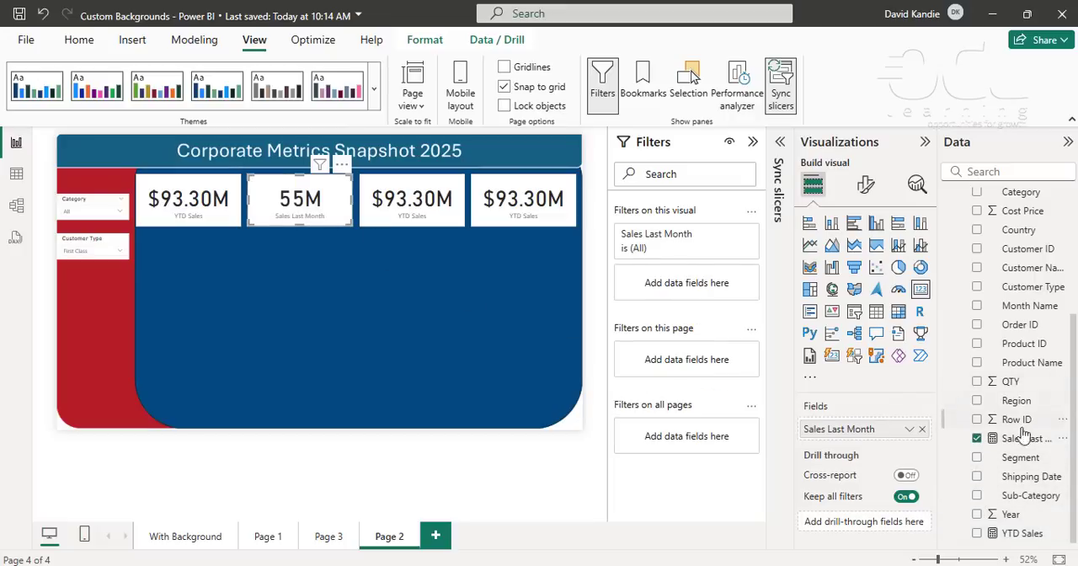
click(990, 437)
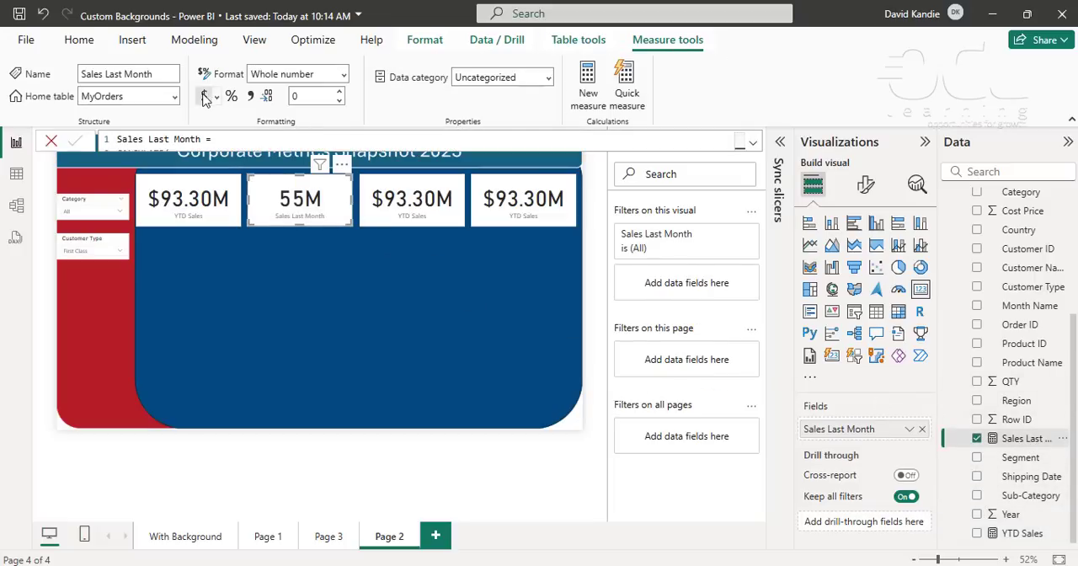
click(250, 96)
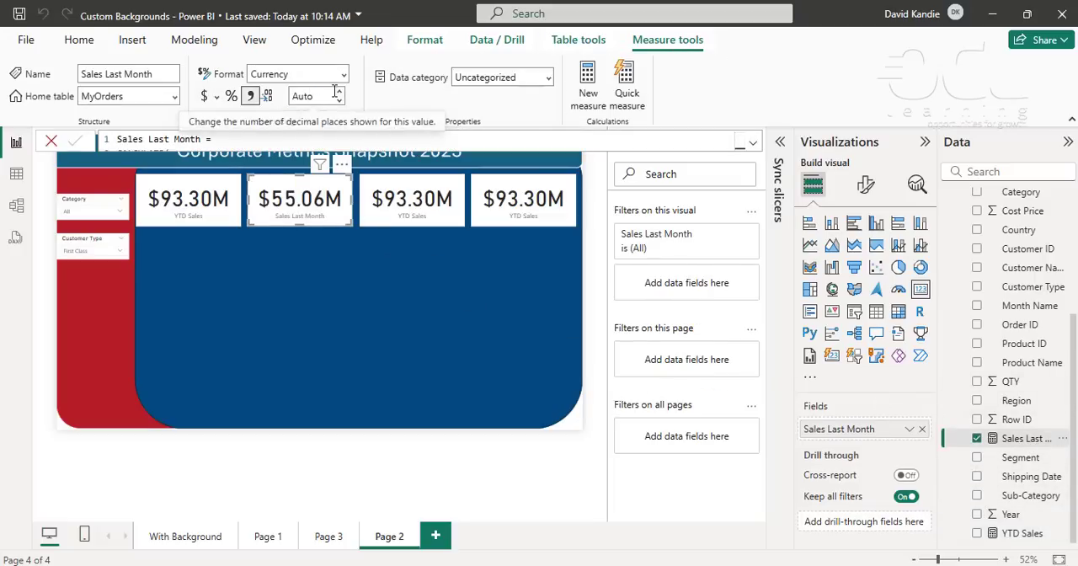
click(431, 282)
- Replace YTD Sales with Sales Current Month in the third card
click(440, 221)
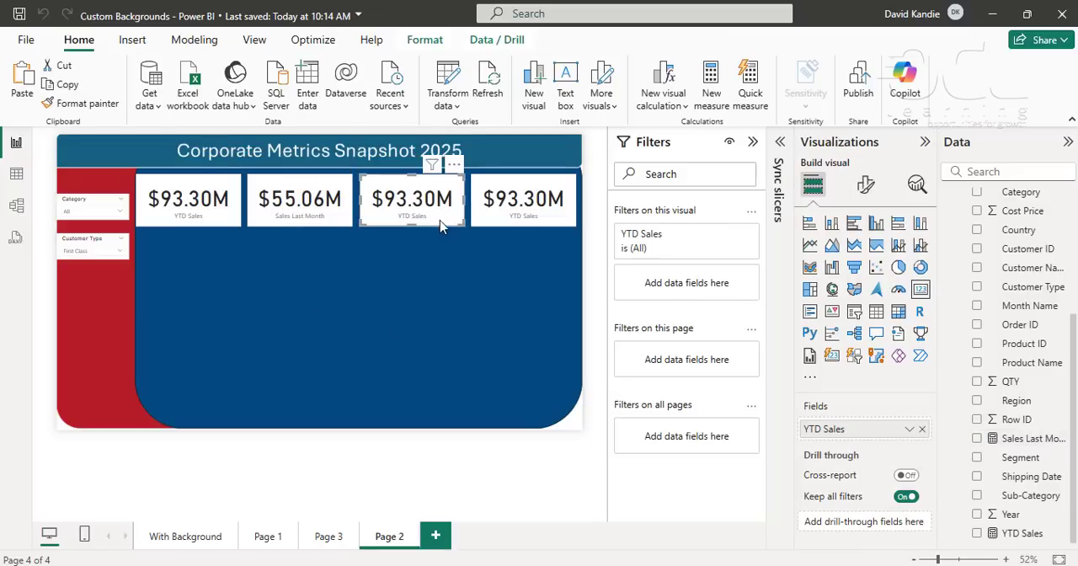
scroll(1052, 408, up, 3)
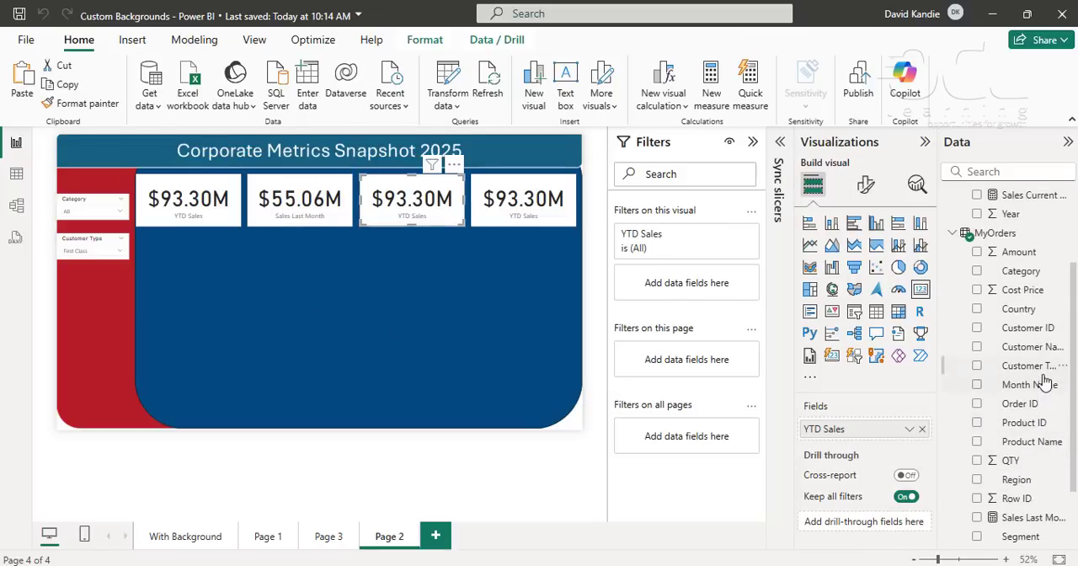
scroll(1044, 469, down, 3)
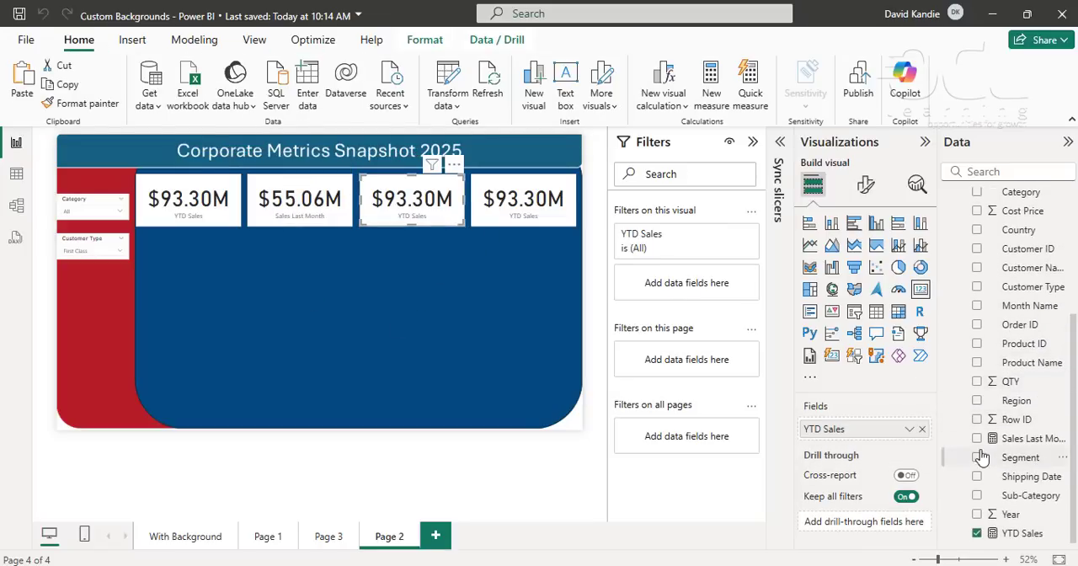
click(977, 534)
click(977, 439)
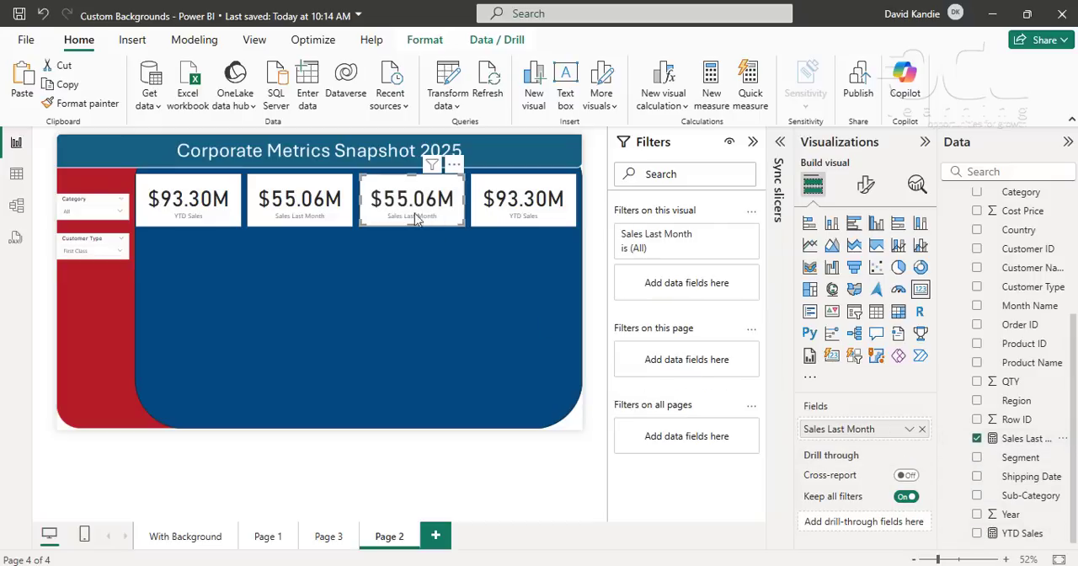
click(977, 439)
scroll(977, 430, up, 3)
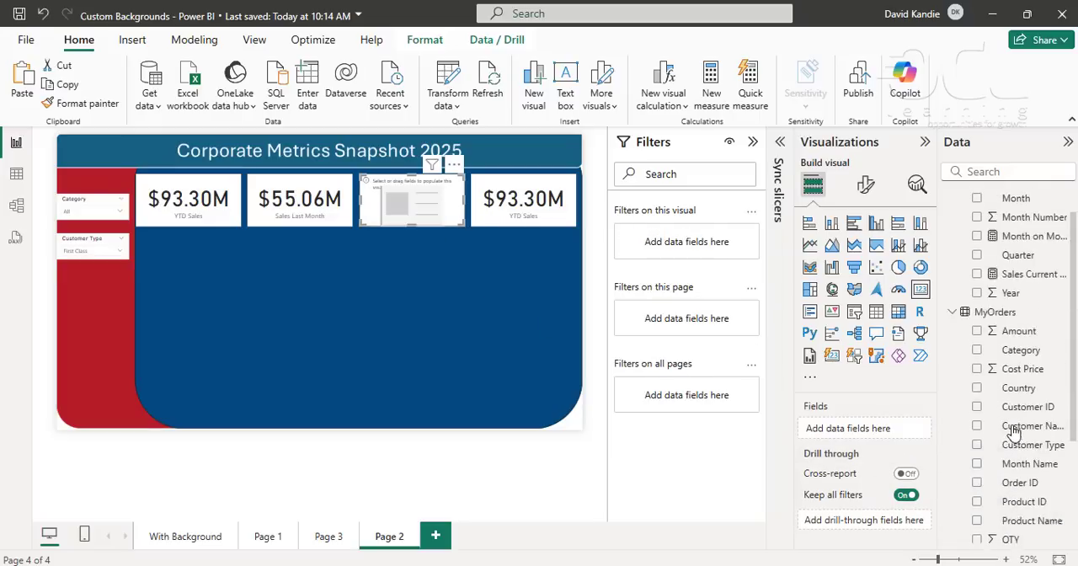
click(976, 275)
- Replace YTD Sales with Sales Current Month in the fourth card
click(554, 212)
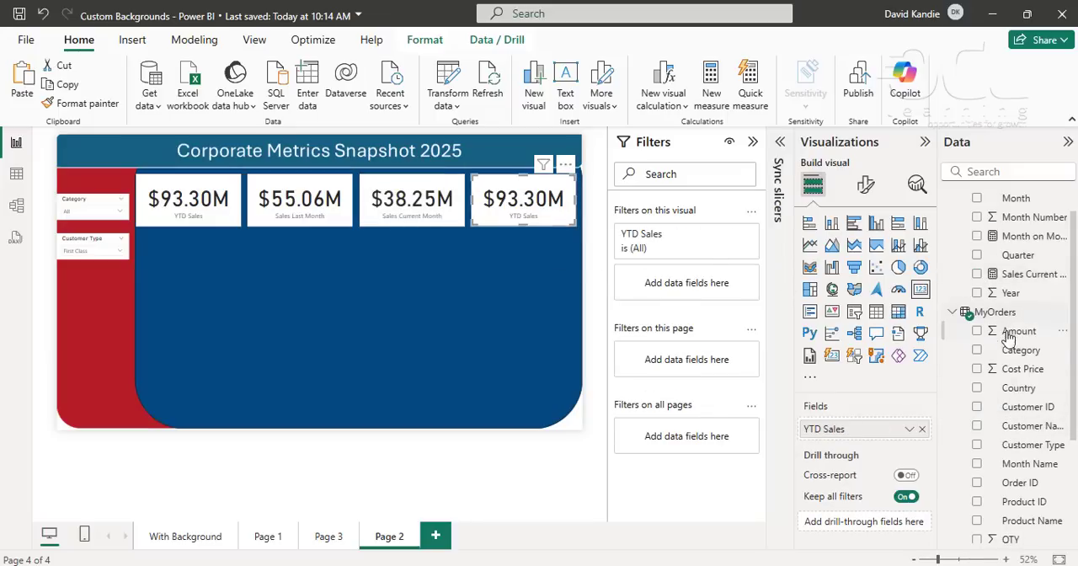
scroll(1007, 450, down, 3)
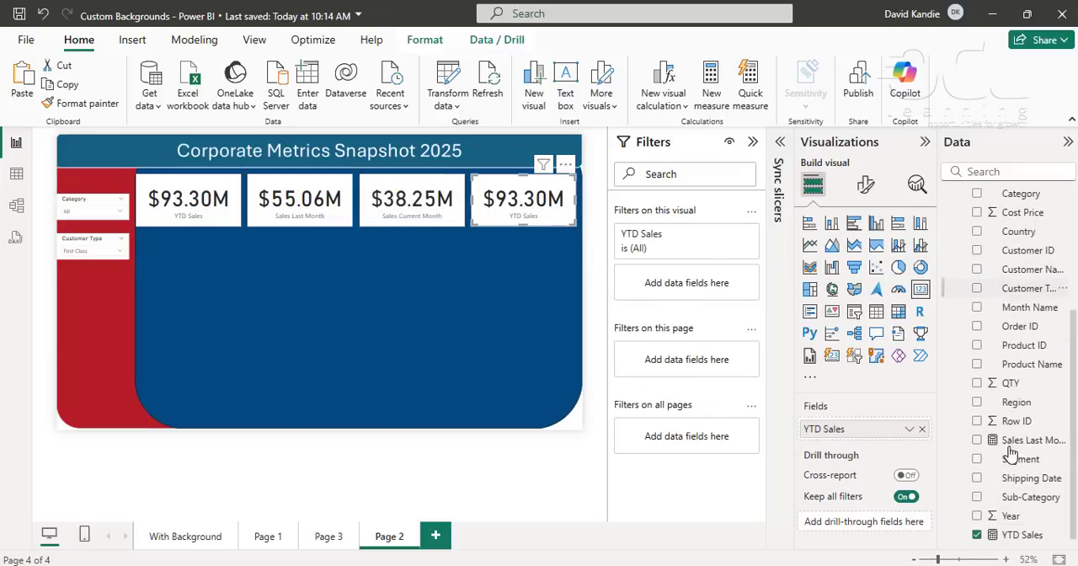
click(976, 534)
scroll(1008, 353, up, 3)
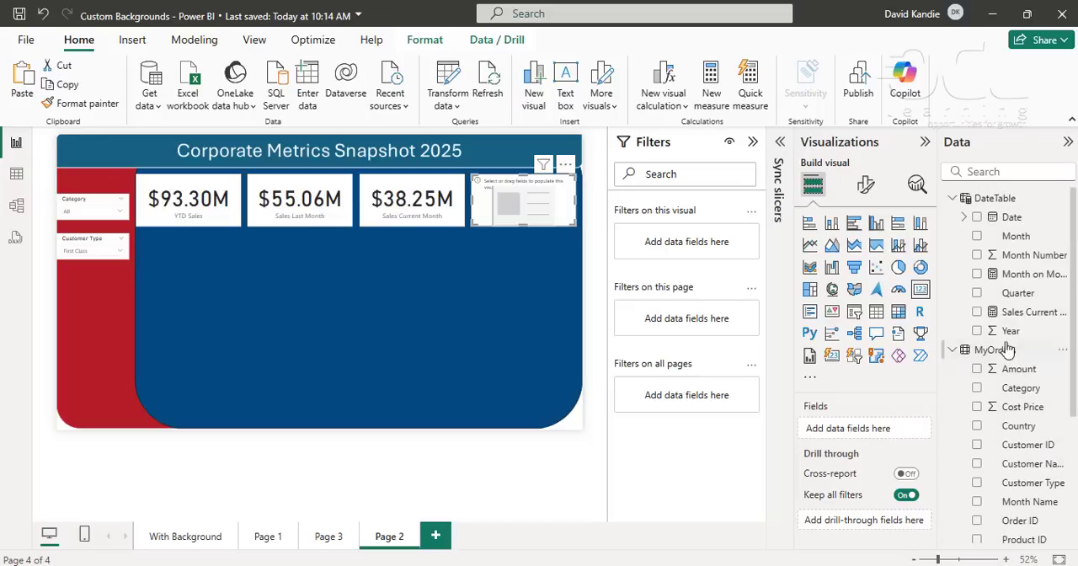
click(976, 312)
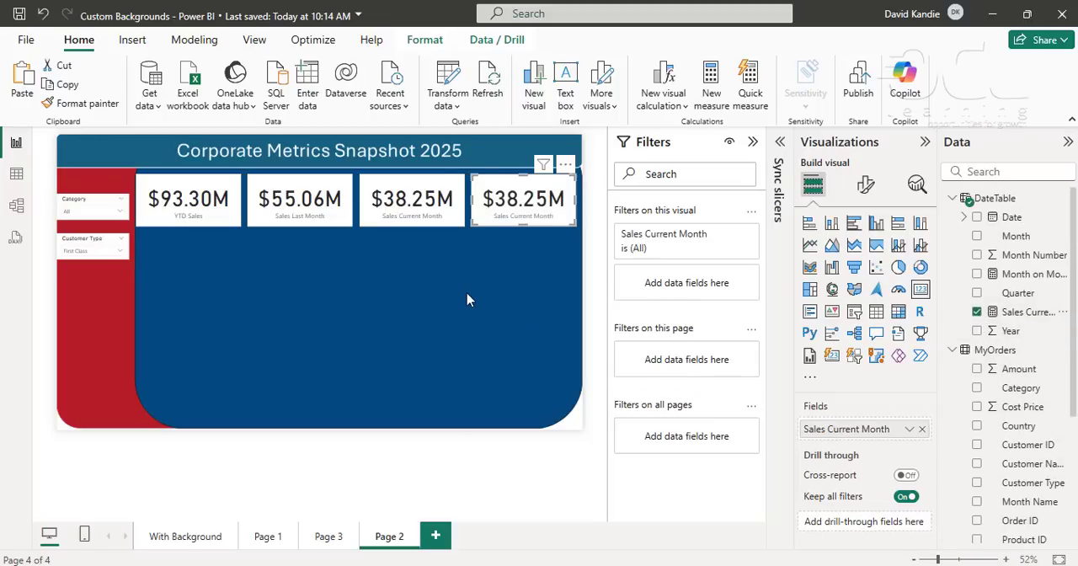
- Create a new visual from the Month on Month Variance measure with no card selected
click(448, 313)
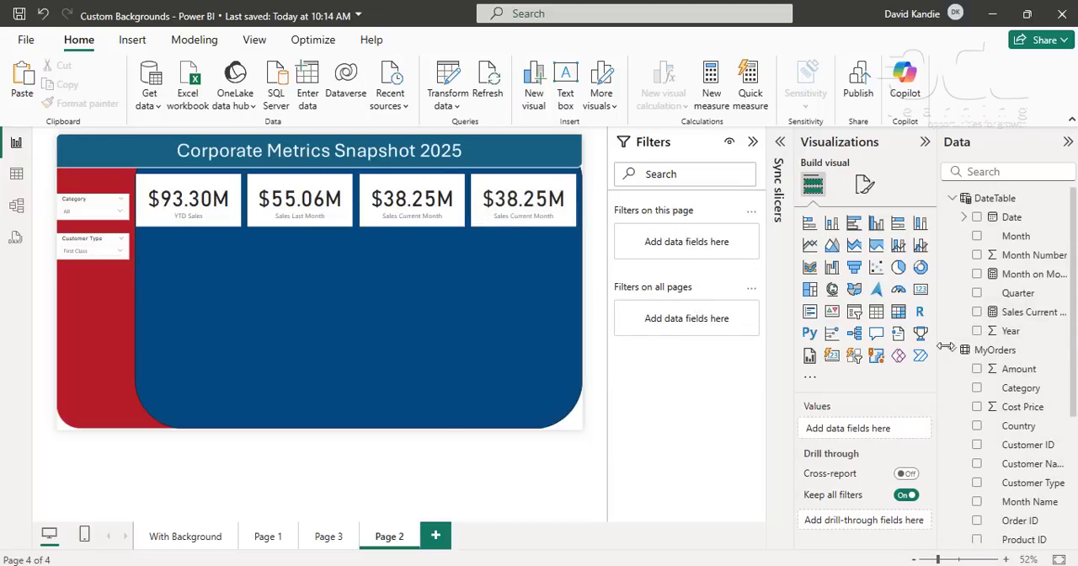
click(976, 275)
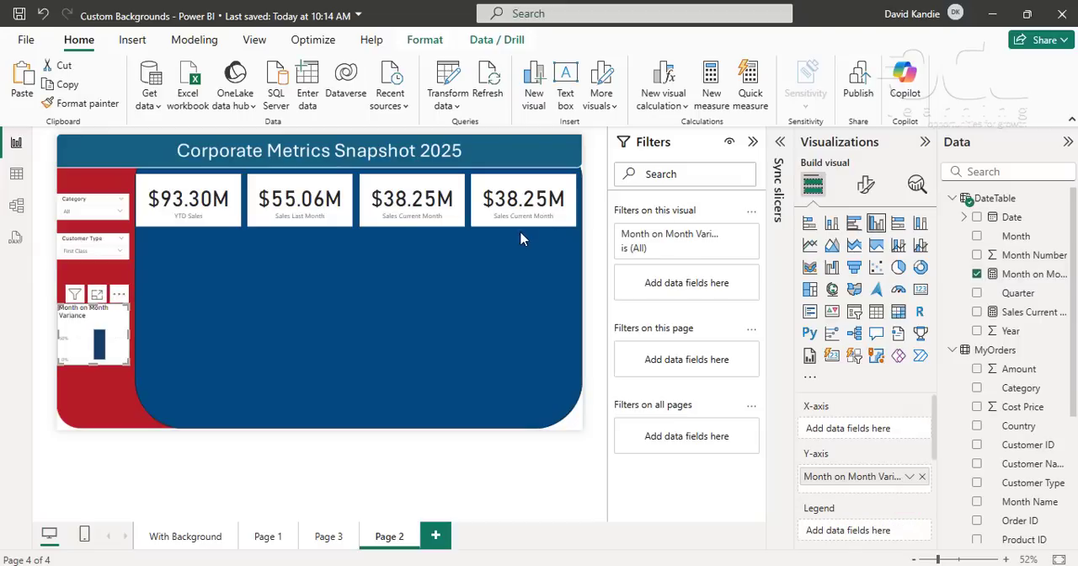
- Replace Sales Current Month with the Month on Month Variance measure in the fourth card
click(537, 209)
scroll(981, 518, down, 3)
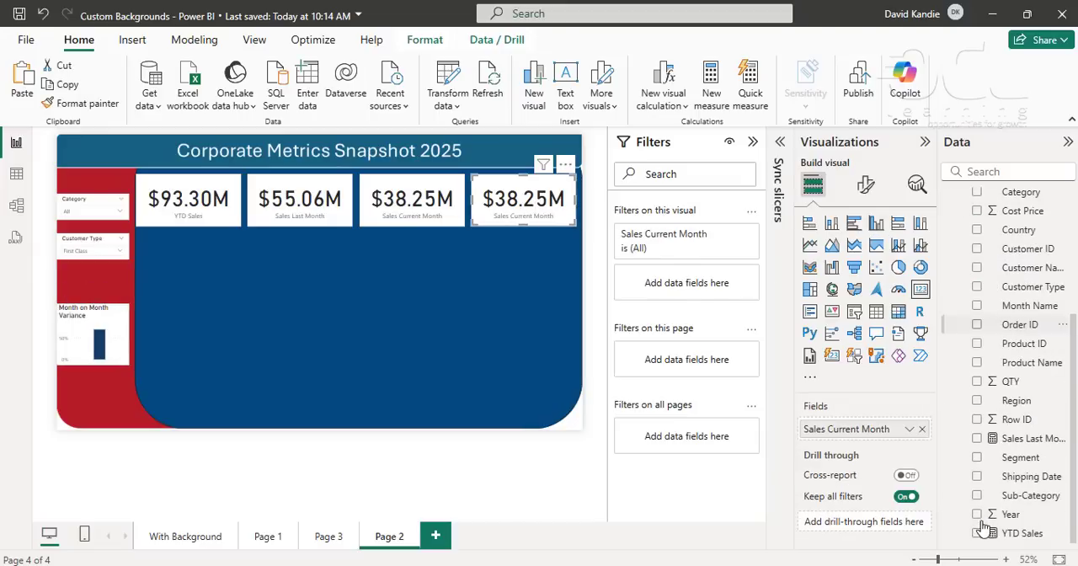
scroll(999, 398, up, 3)
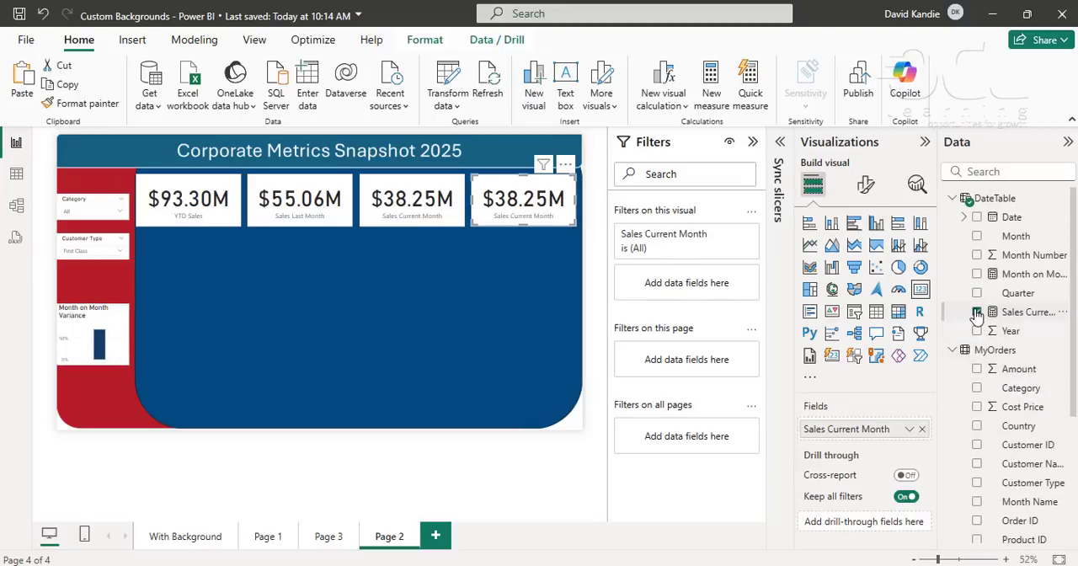
click(976, 311)
click(977, 255)
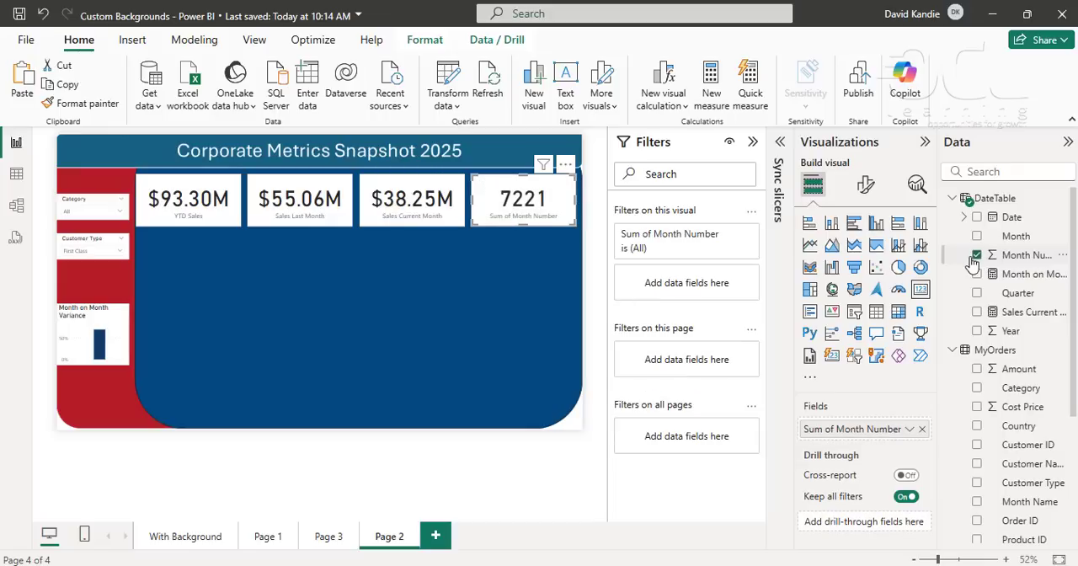
click(977, 256)
click(978, 274)
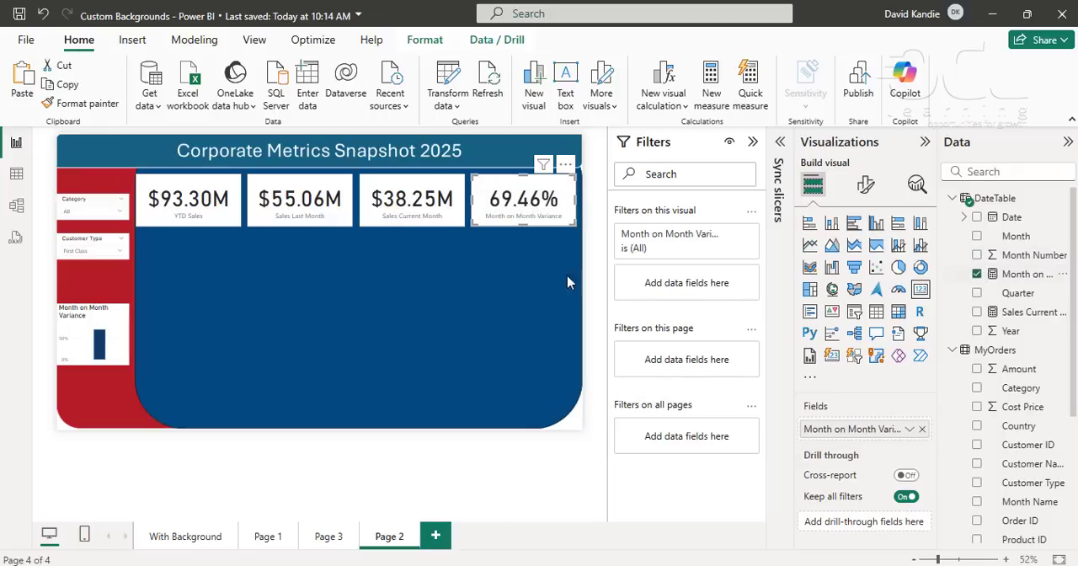
- Delete the stray Month on Month Variance column chart from the red sidebar
click(339, 309)
click(113, 332)
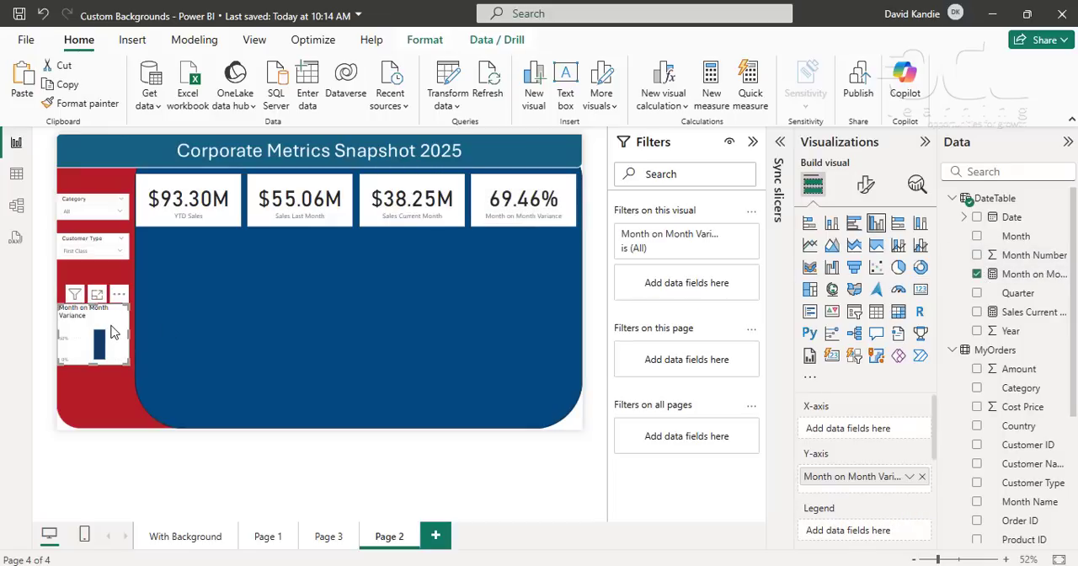
key(Delete)
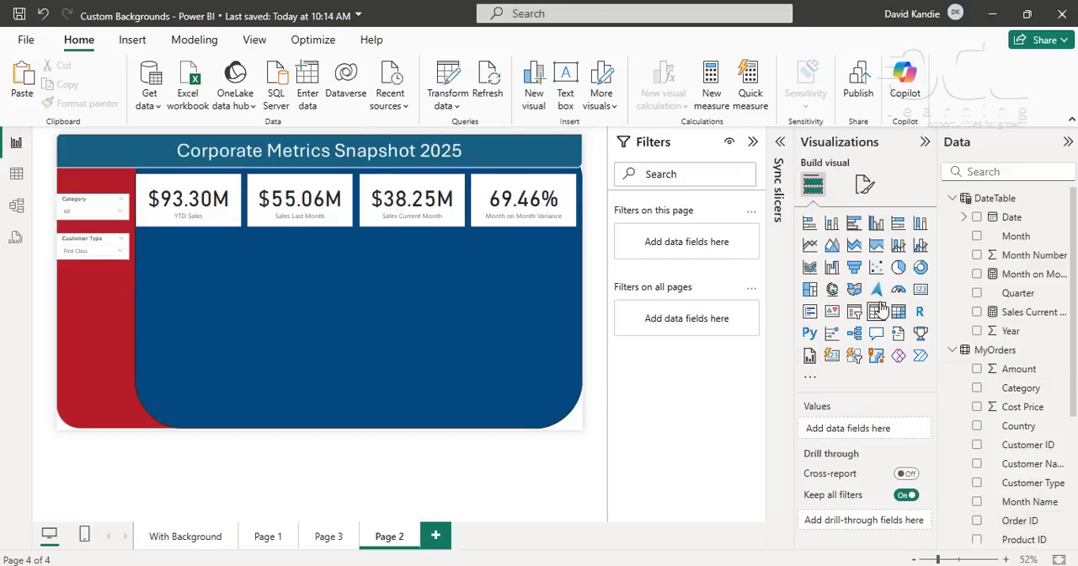
- Add an empty stacked bar chart two cards wide below the card row and place a copy beside it
click(809, 222)
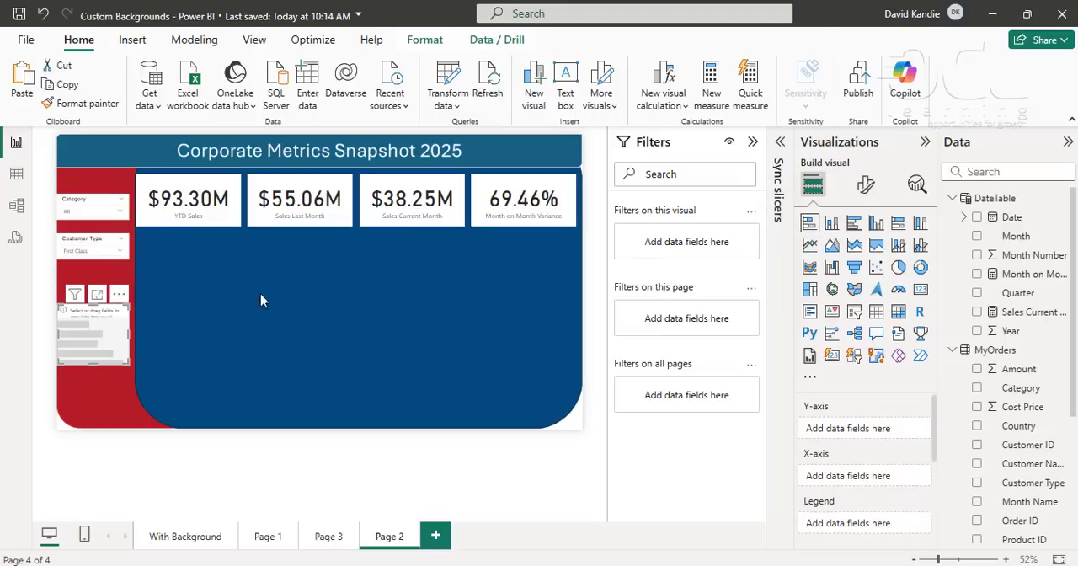
drag(80, 342, 520, 303)
key(ctrl+c)
key(ctrl+v)
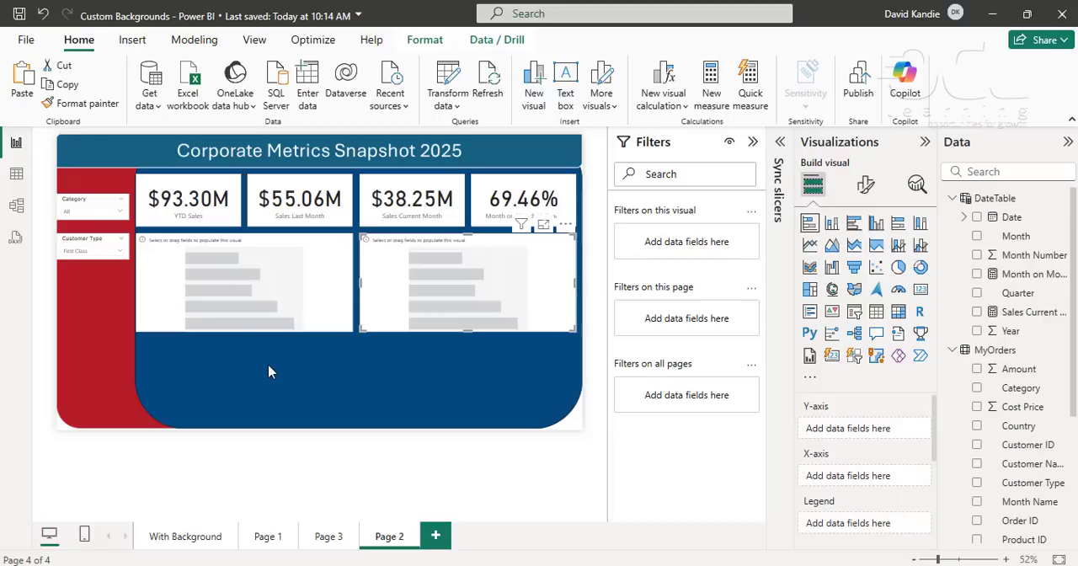
- Reduce the height of all four metric cards equally by raising their lower edges
click(192, 220)
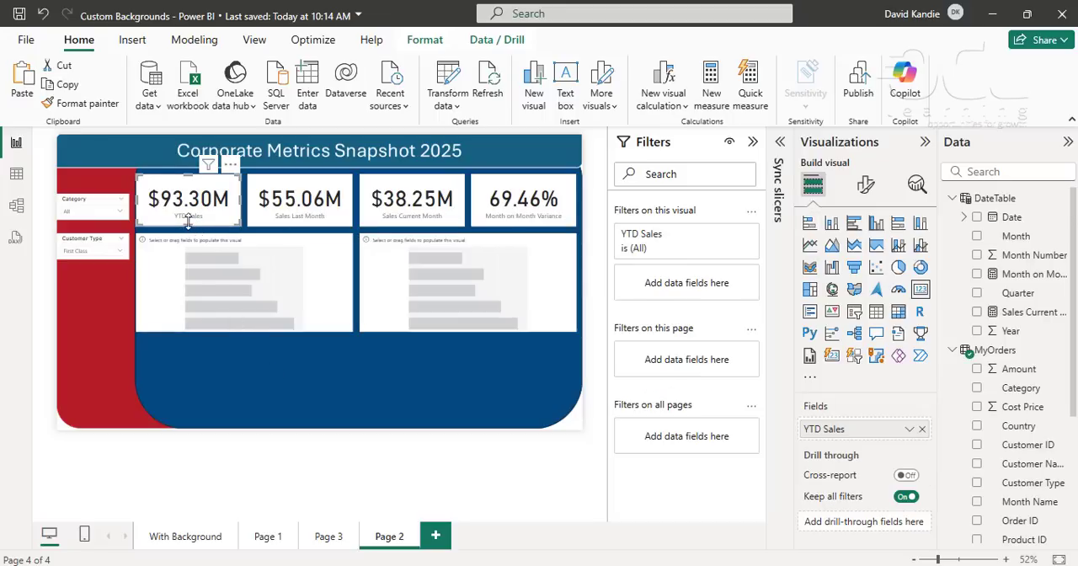
drag(189, 220, 188, 214)
click(298, 219)
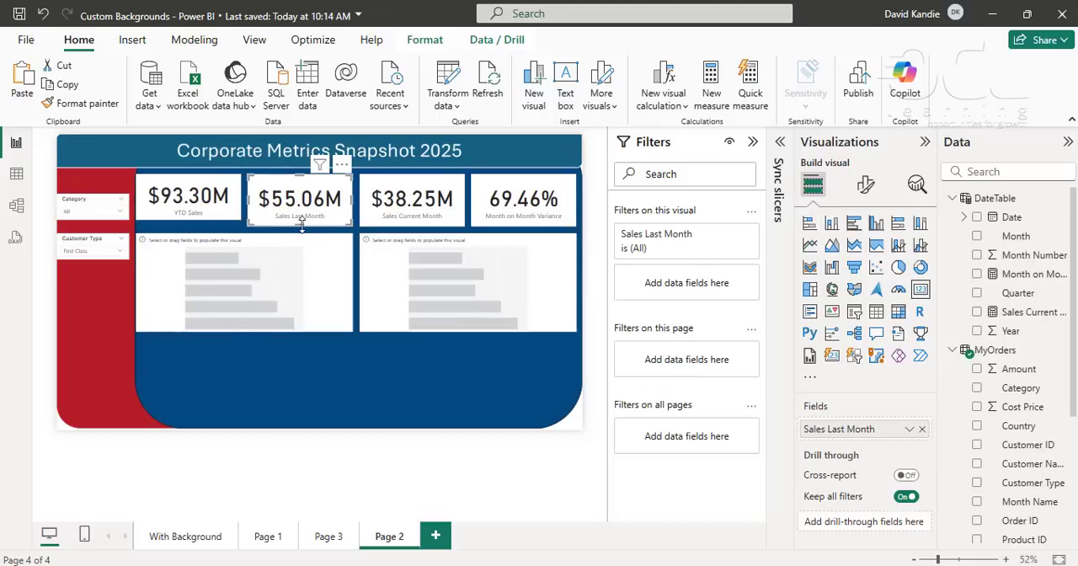
drag(300, 224, 302, 218)
click(423, 216)
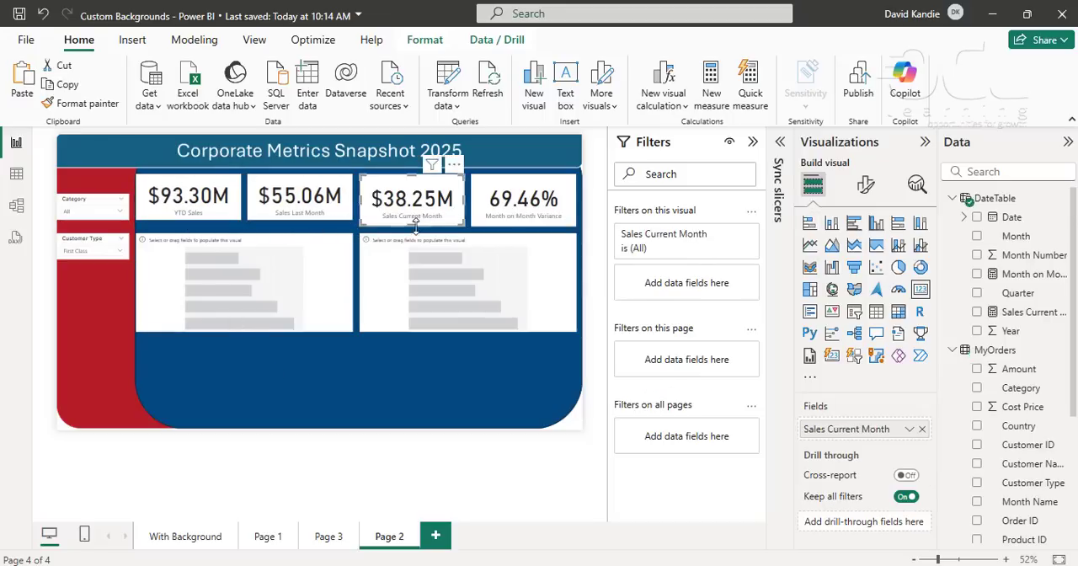
drag(416, 225, 416, 222)
click(519, 221)
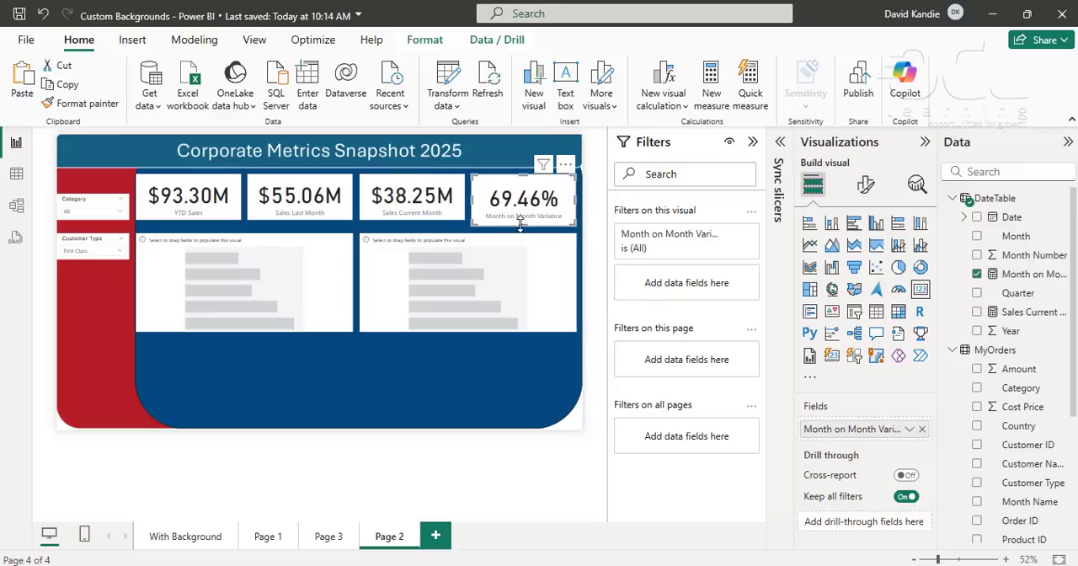
drag(520, 226, 520, 222)
- Reduce the height of both empty bar charts equally by raising their lower edges
click(298, 299)
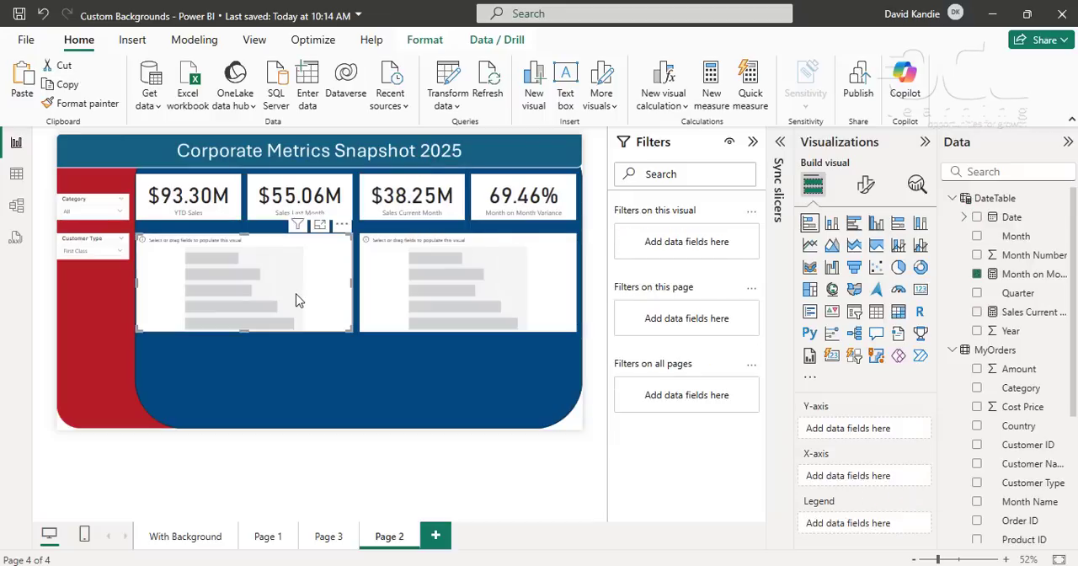
drag(242, 325, 243, 317)
click(426, 325)
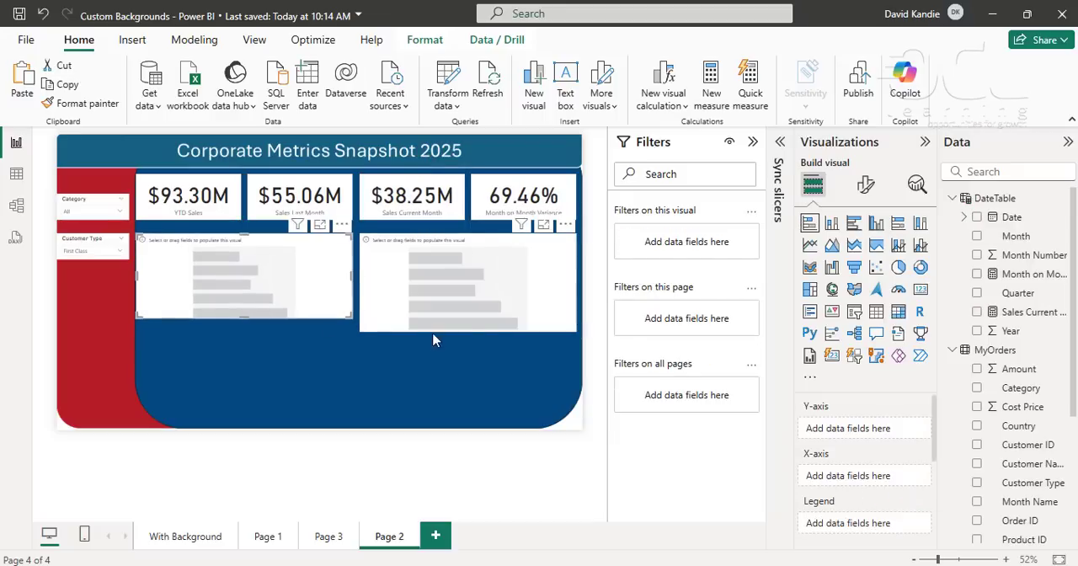
drag(470, 331, 469, 320)
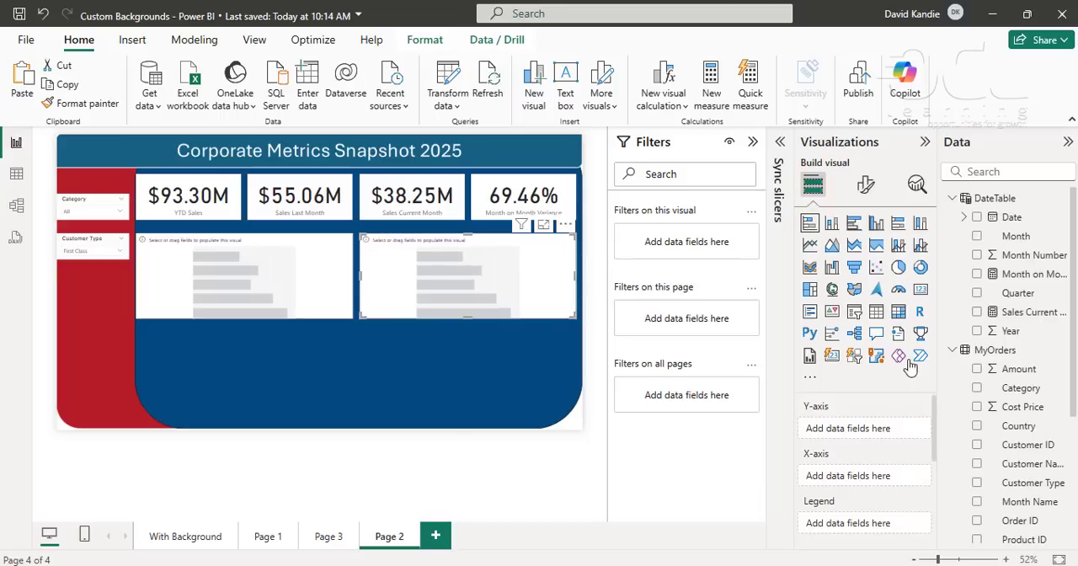
- Plot Sales Current Month by Region in the second bar chart
click(978, 313)
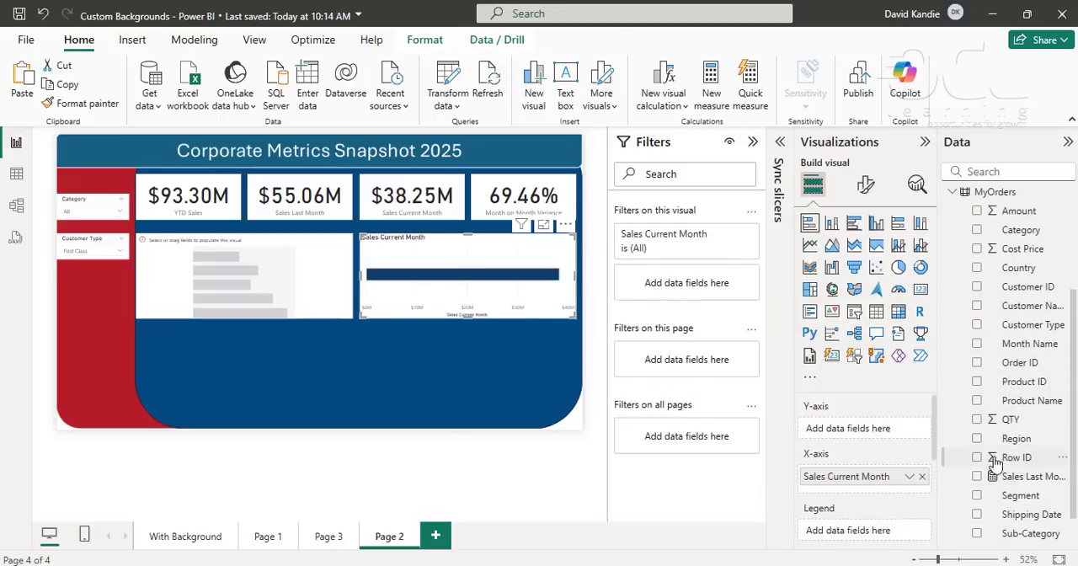
click(977, 439)
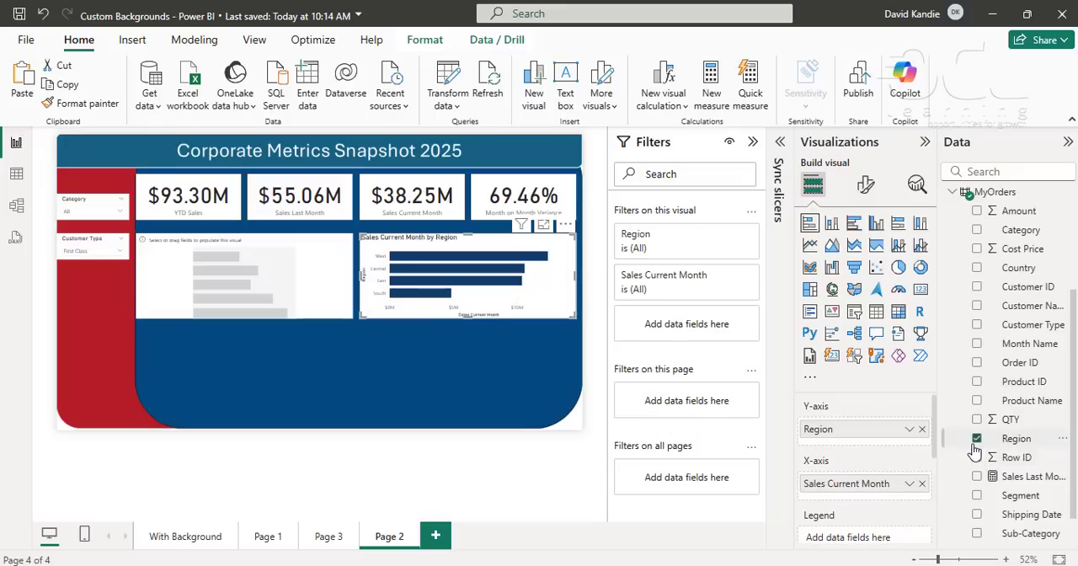
- Plot Sales Current Month by Region in the empty first bar chart
click(318, 290)
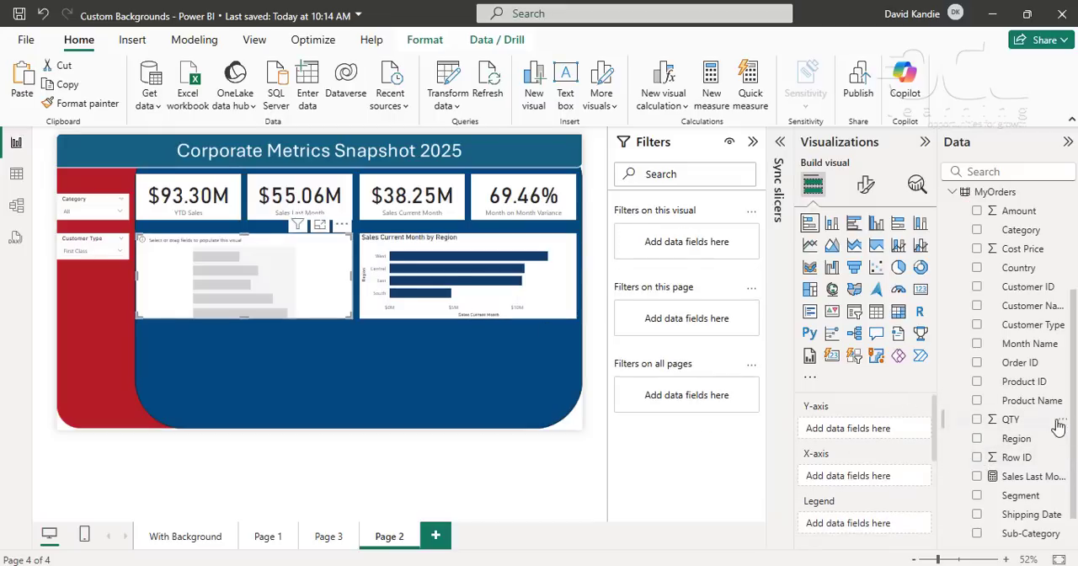
scroll(1024, 496, down, 1)
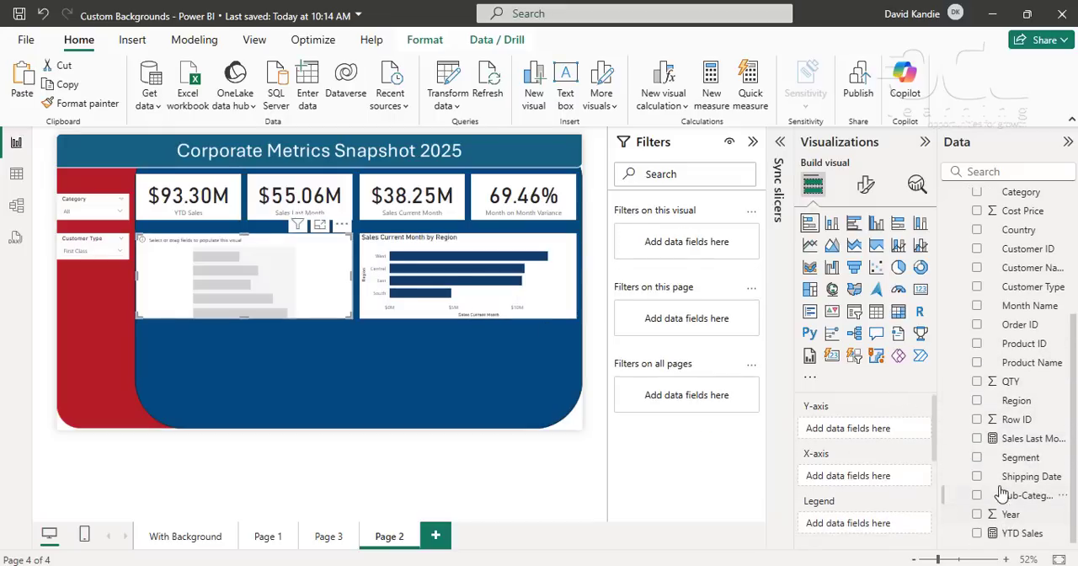
scroll(1030, 347, up, 2)
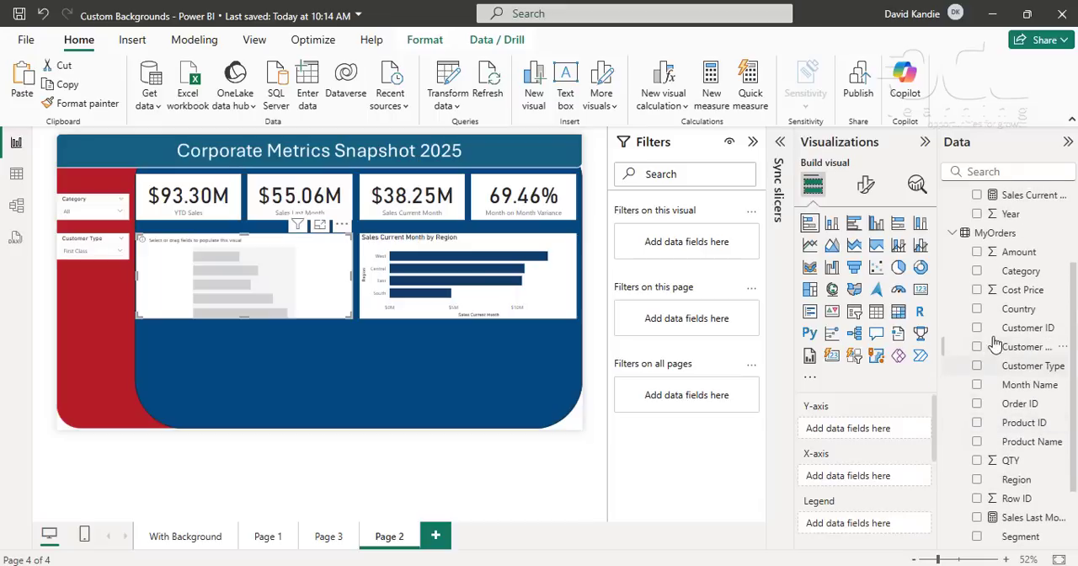
scroll(993, 333, up, 3)
click(977, 312)
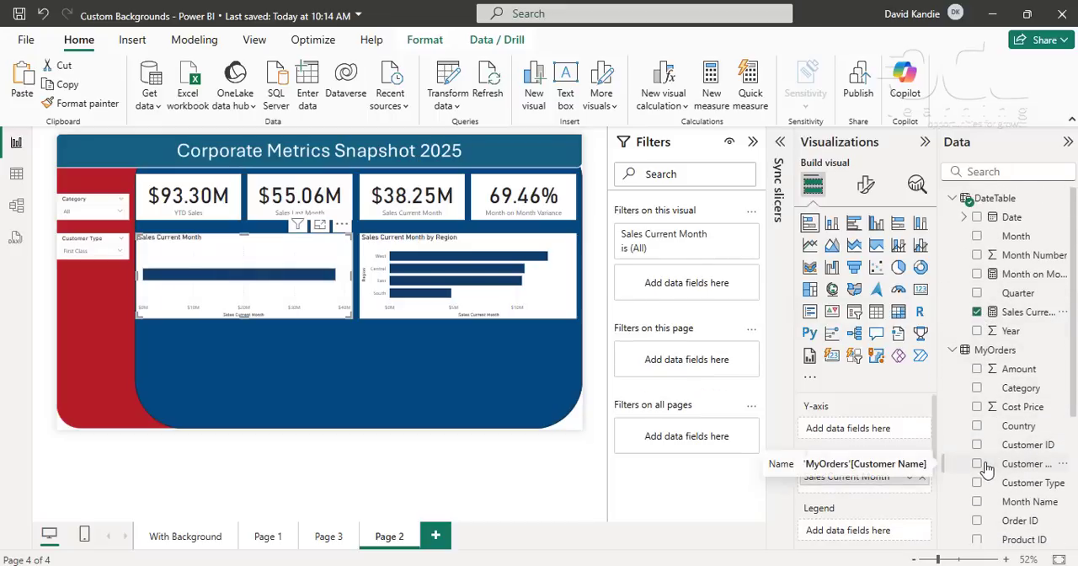
scroll(1002, 480, down, 3)
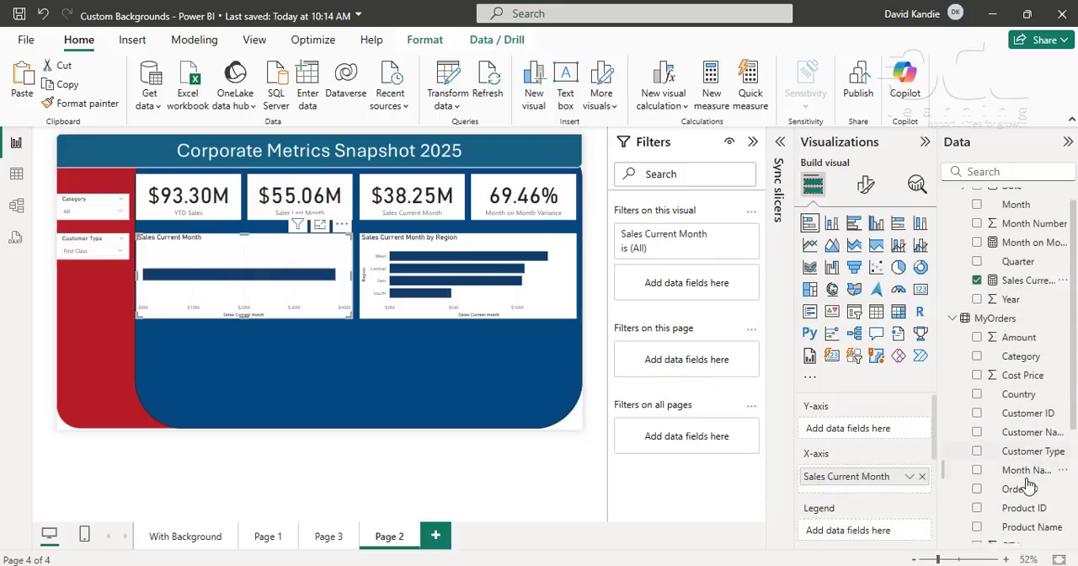
scroll(1020, 491, down, 3)
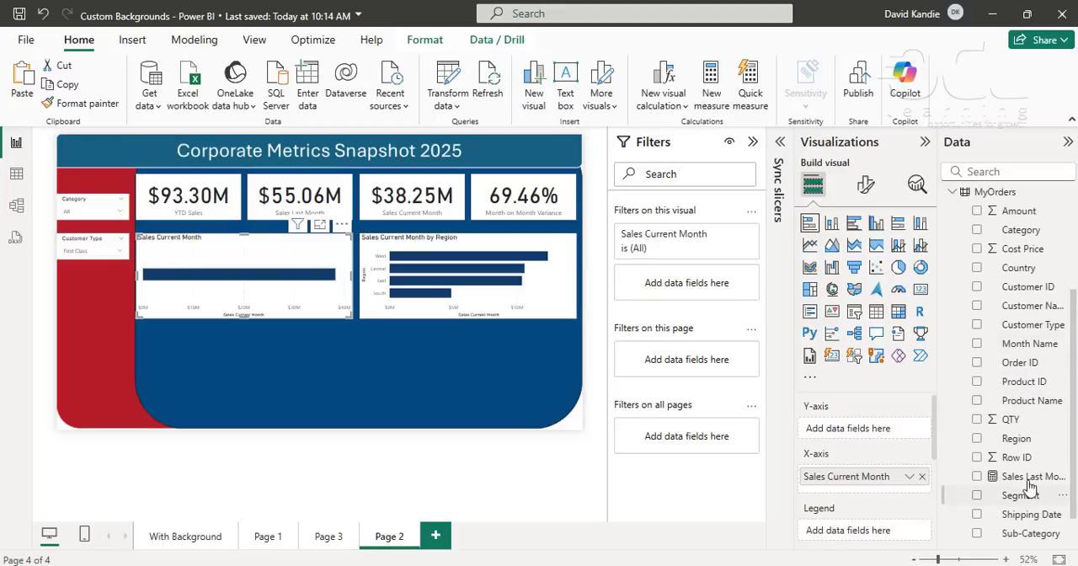
click(977, 438)
- Add an empty stacked column chart below the bar charts, spanning both of their widths and reaching almost to the page's lower edge
click(459, 390)
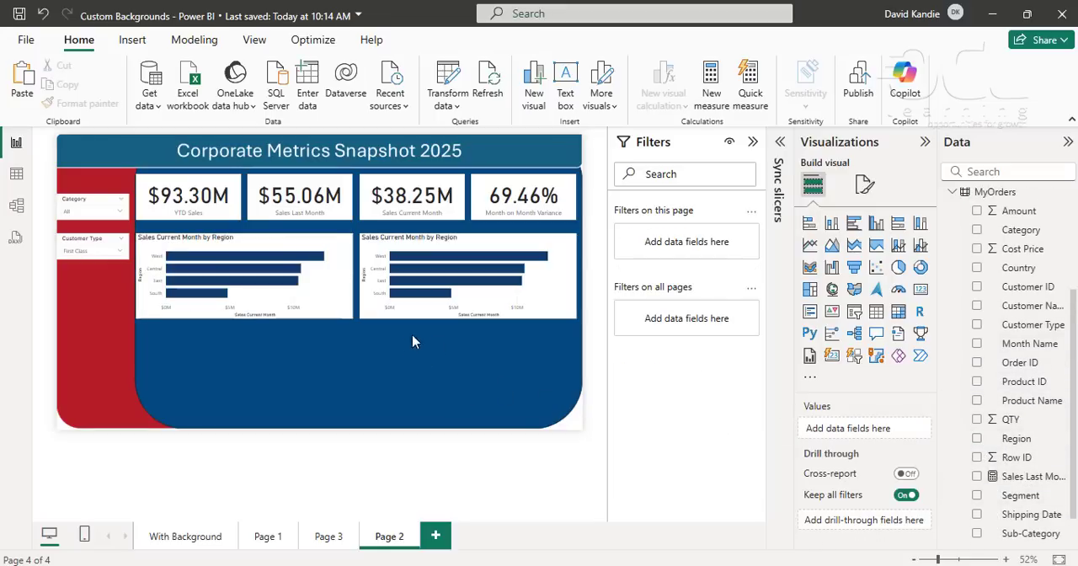
click(831, 222)
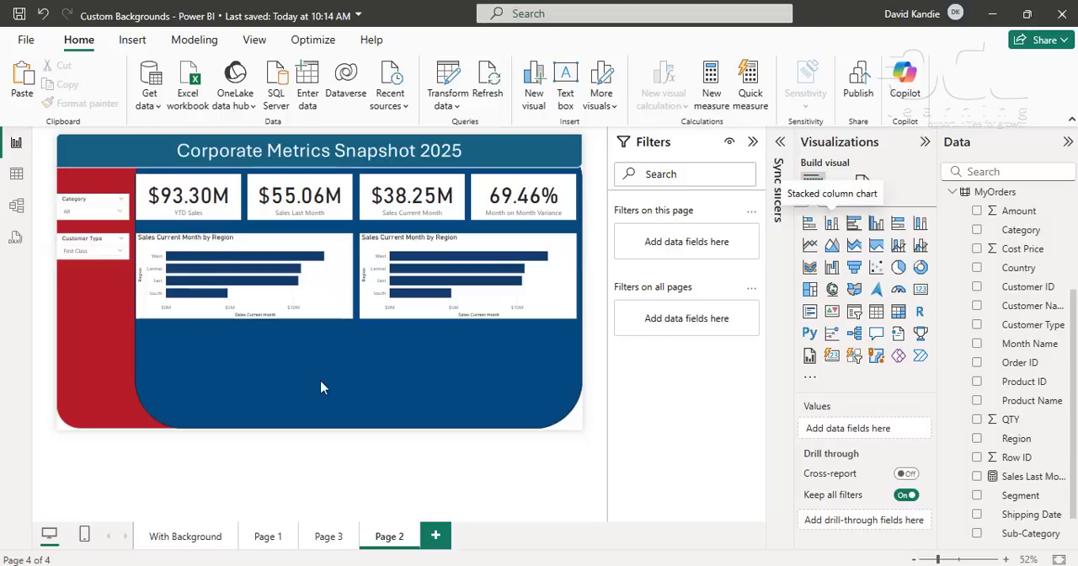
drag(85, 399, 573, 413)
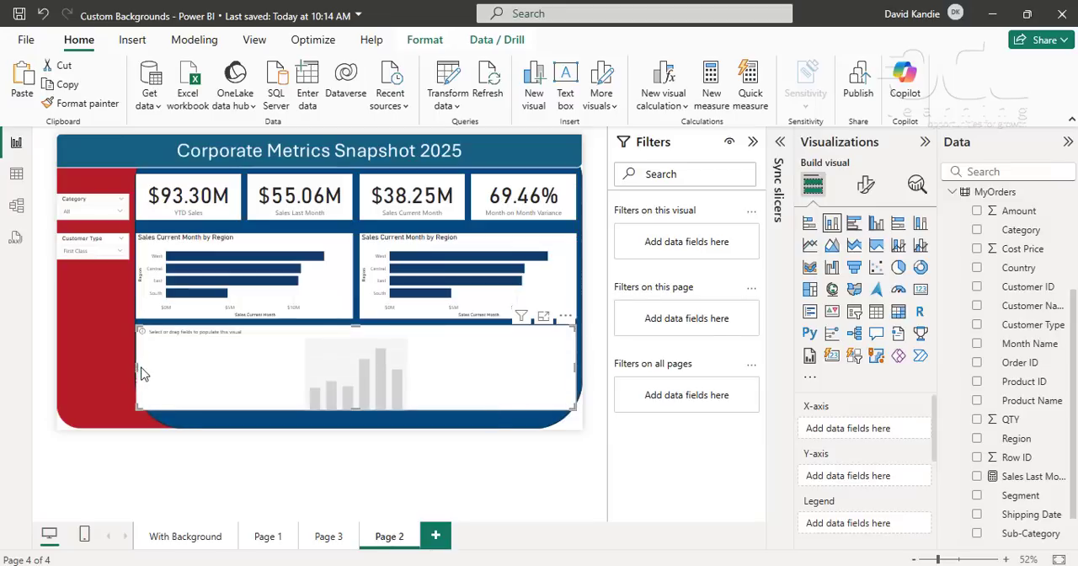
drag(141, 368, 136, 374)
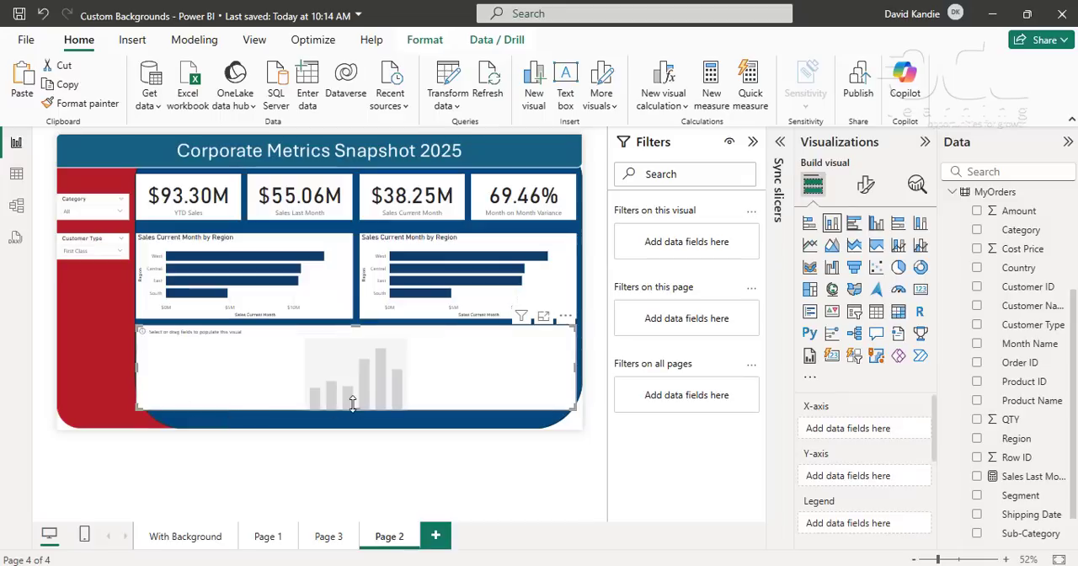
drag(353, 405, 360, 428)
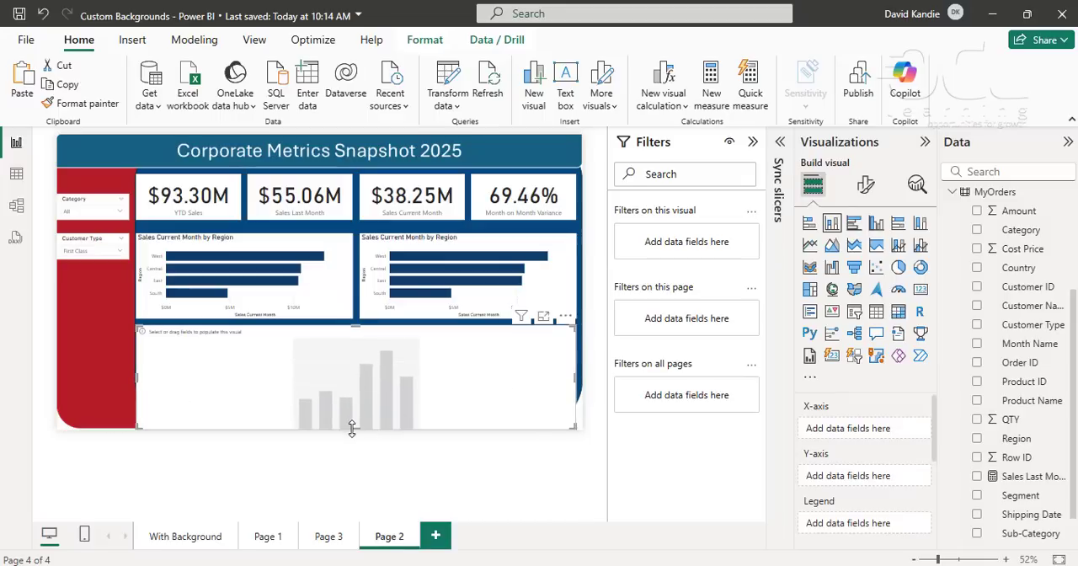
drag(354, 429, 357, 421)
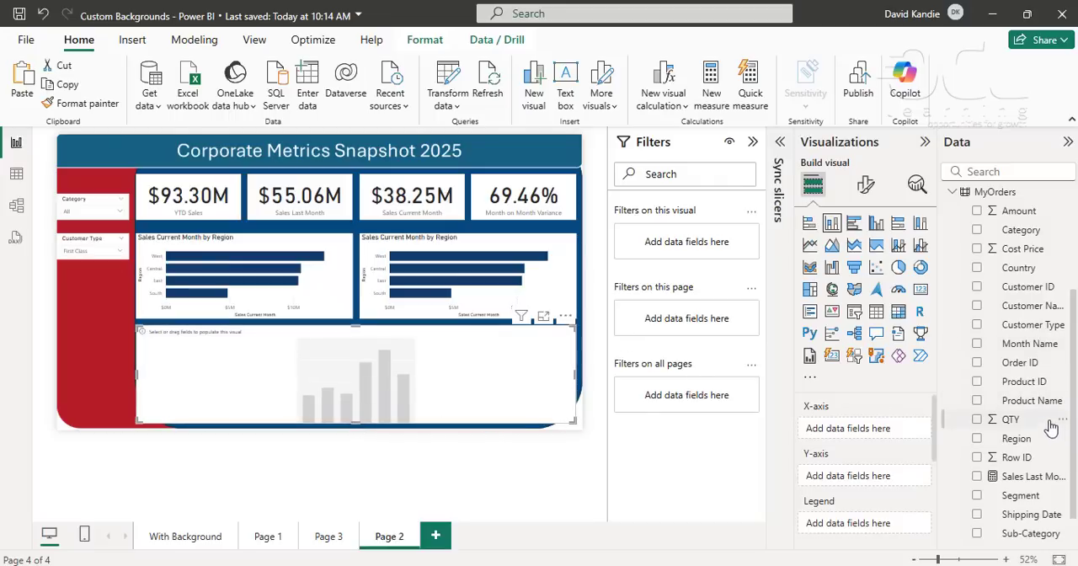
- Plot YTD Sales by Country in the empty column chart
scroll(1034, 378, up, 2)
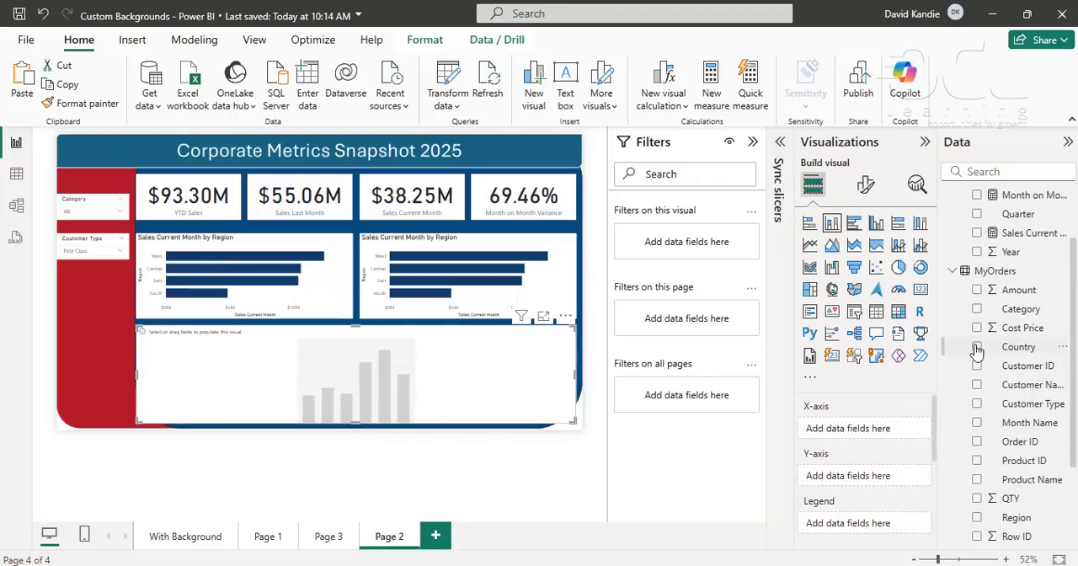
click(977, 354)
scroll(989, 506, down, 3)
click(977, 533)
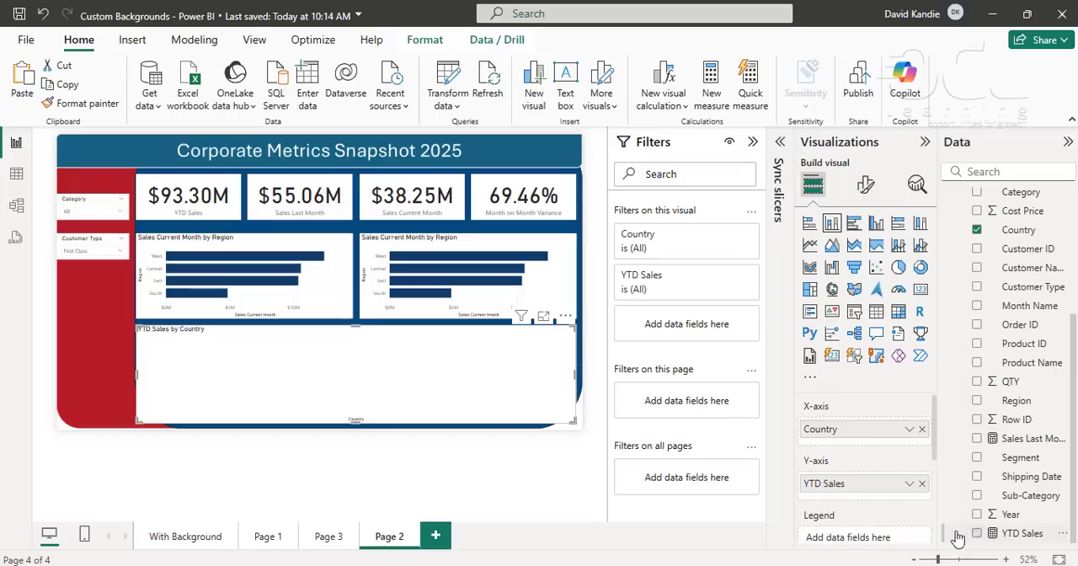
- Turn on data labels for the YTD Sales column chart and both regional bar charts
click(864, 186)
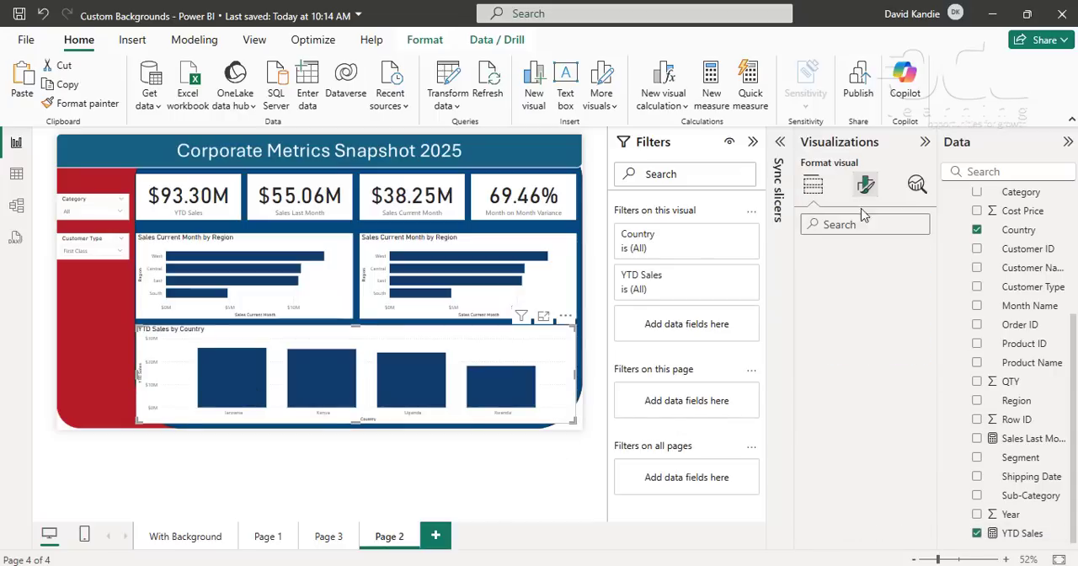
scroll(826, 452, down, 2)
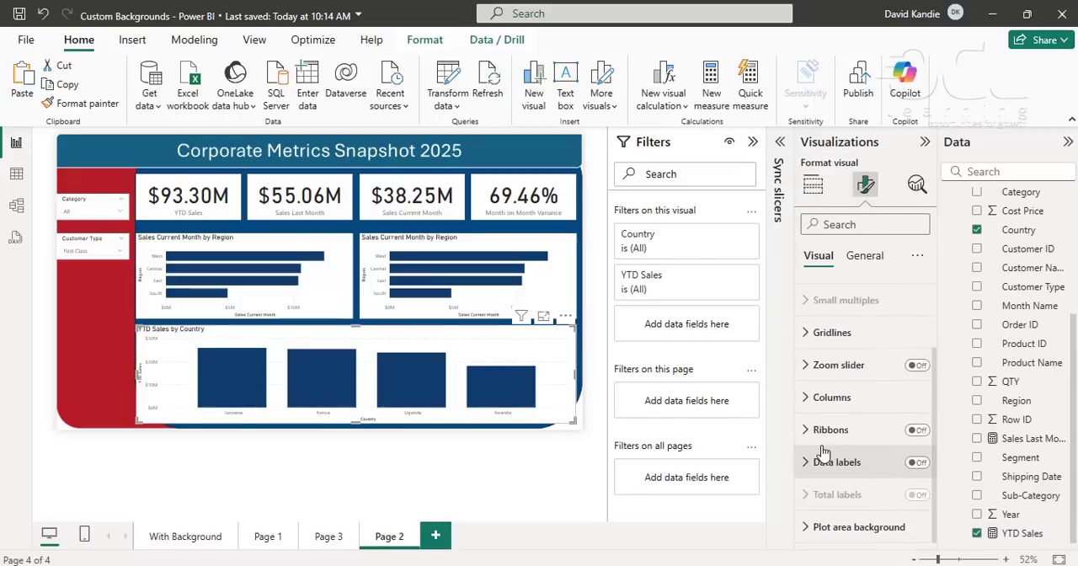
click(916, 462)
click(327, 310)
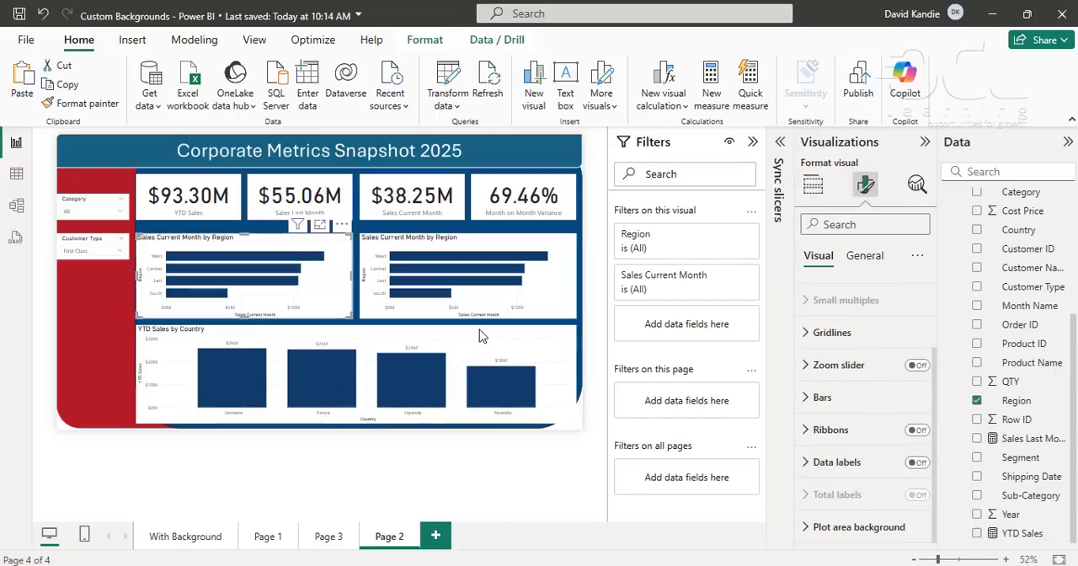
click(916, 464)
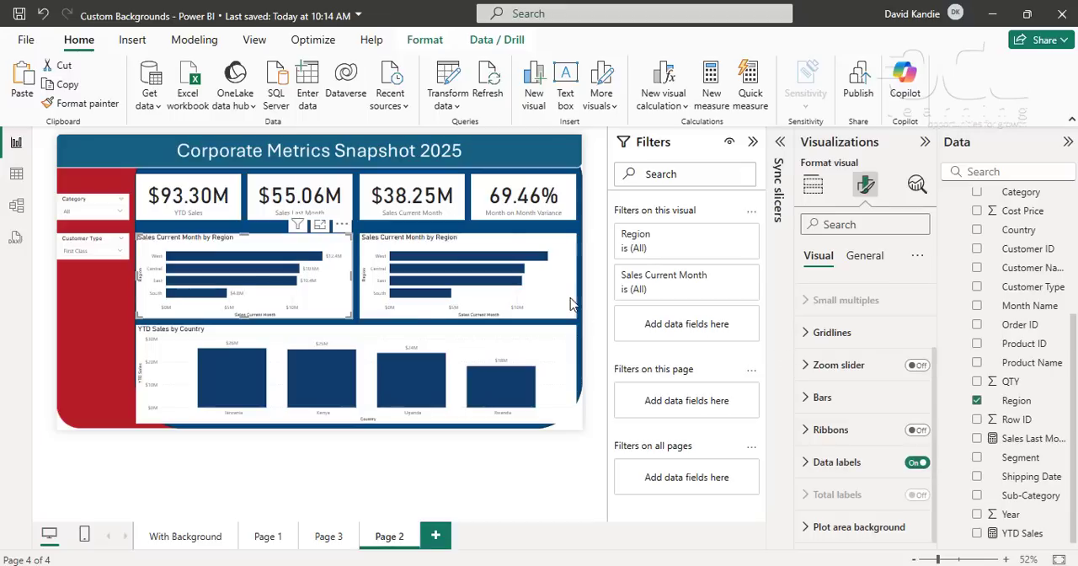
click(549, 304)
click(917, 464)
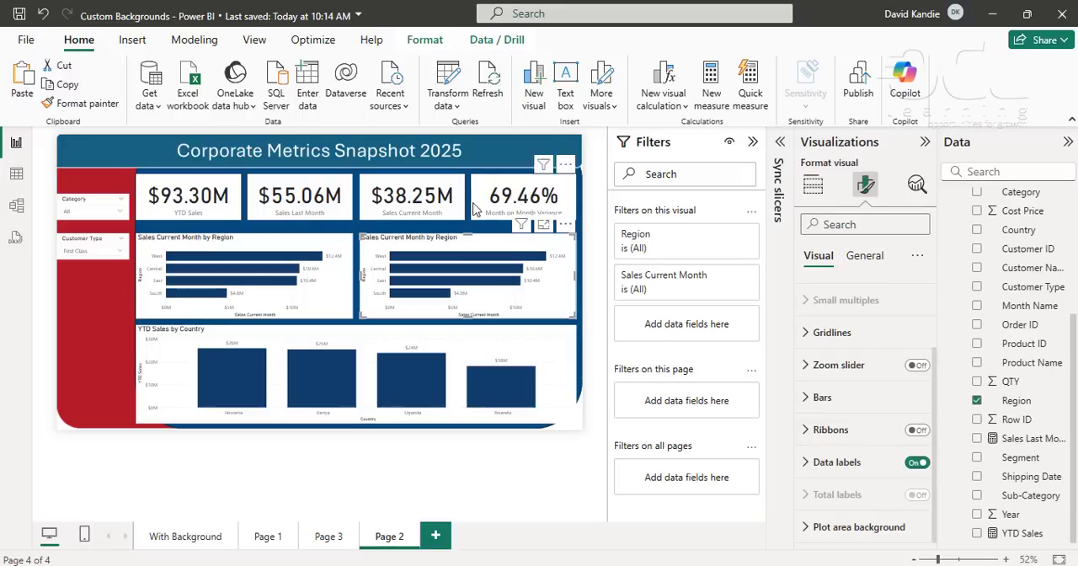
- Filter the report page to the Furniture category with the Category slicer
click(109, 217)
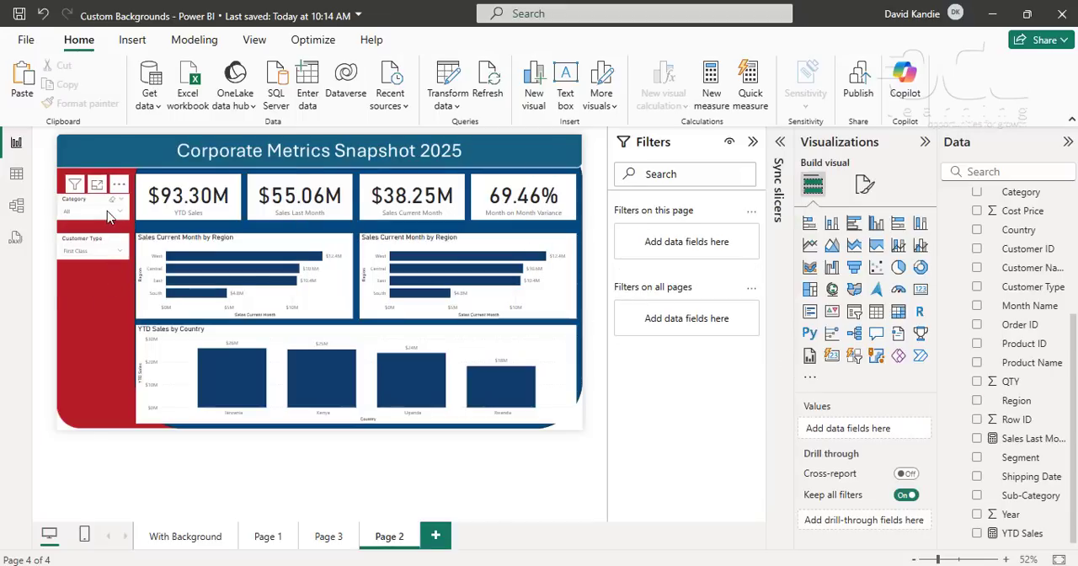
click(113, 212)
click(85, 237)
click(89, 302)
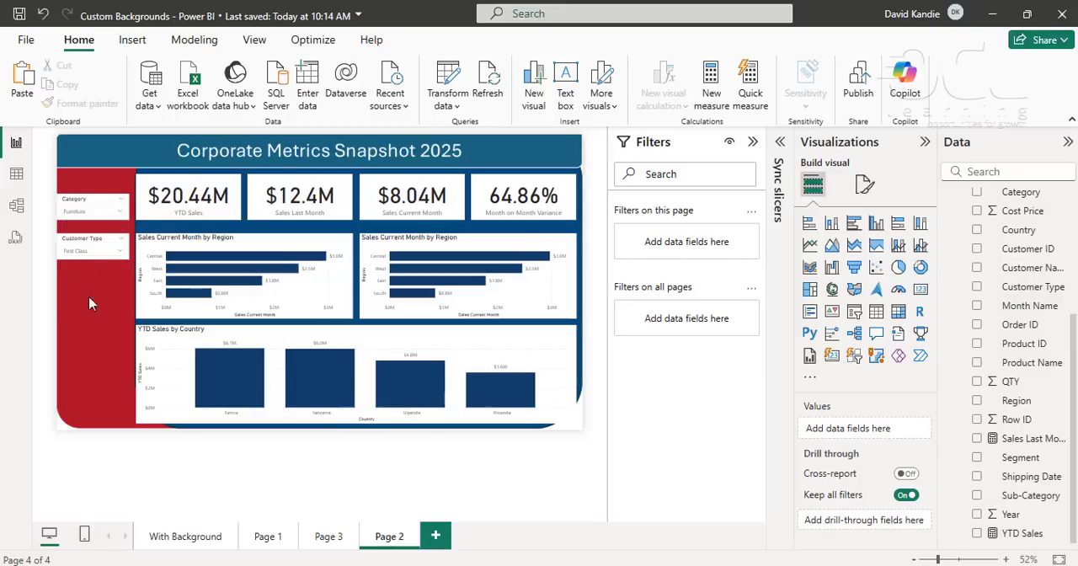
- Set the Customer Type slicer to Standard Class and the Category slicer to Office Supplies
click(107, 253)
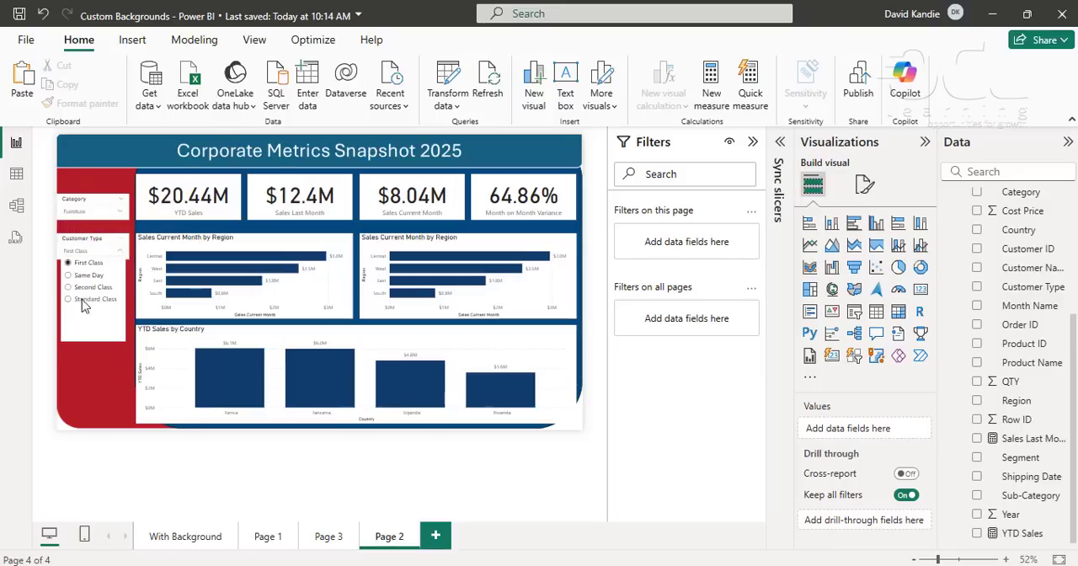
click(85, 299)
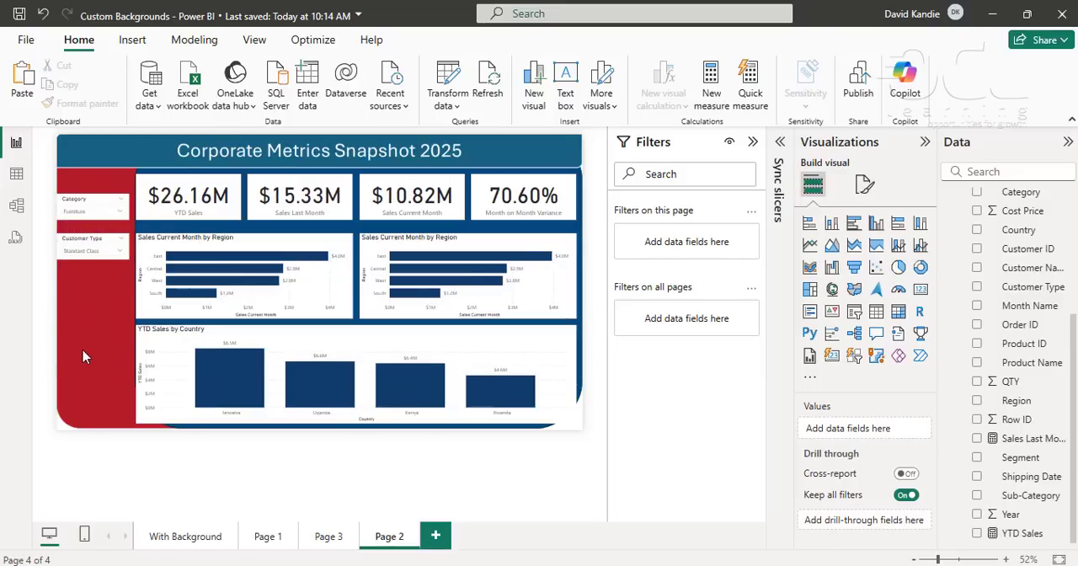
click(89, 212)
click(96, 248)
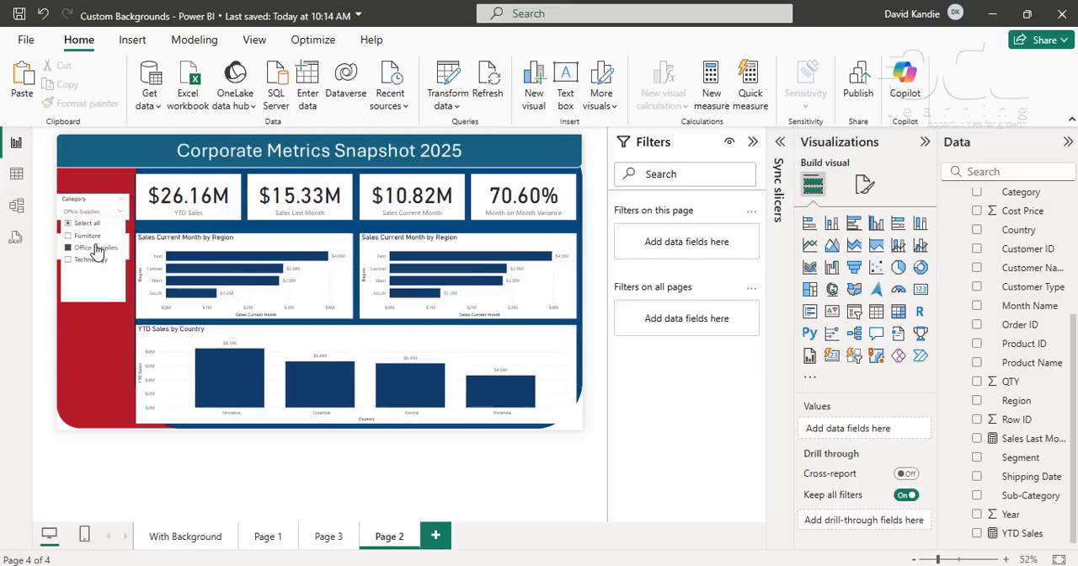
click(96, 335)
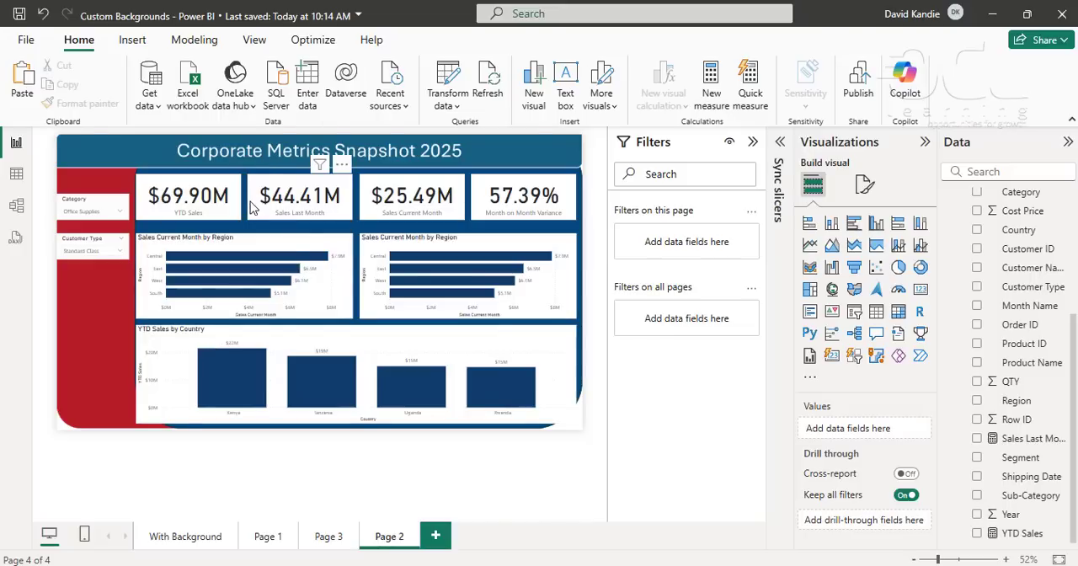
click(132, 40)
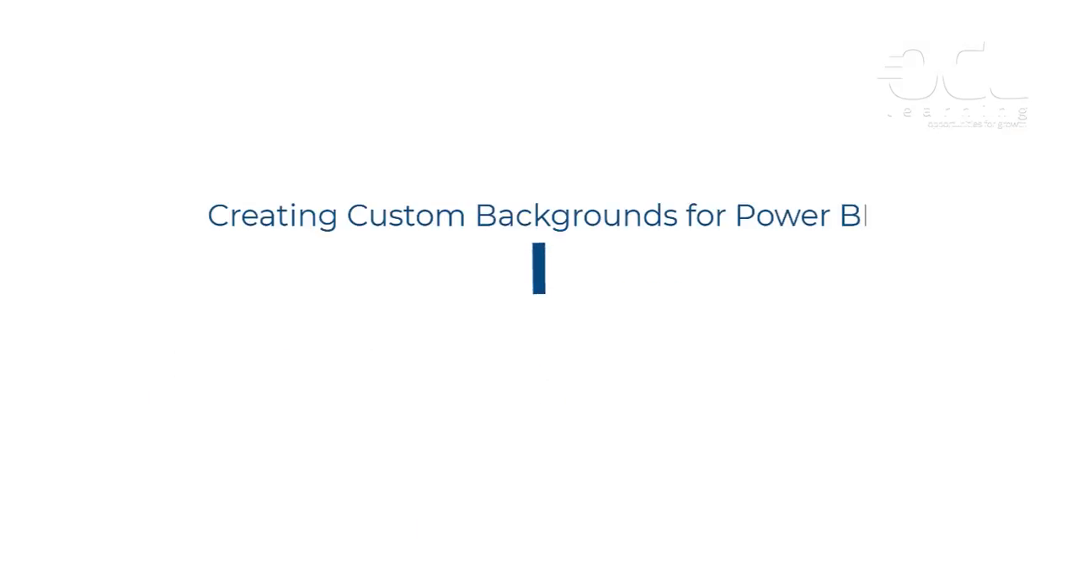